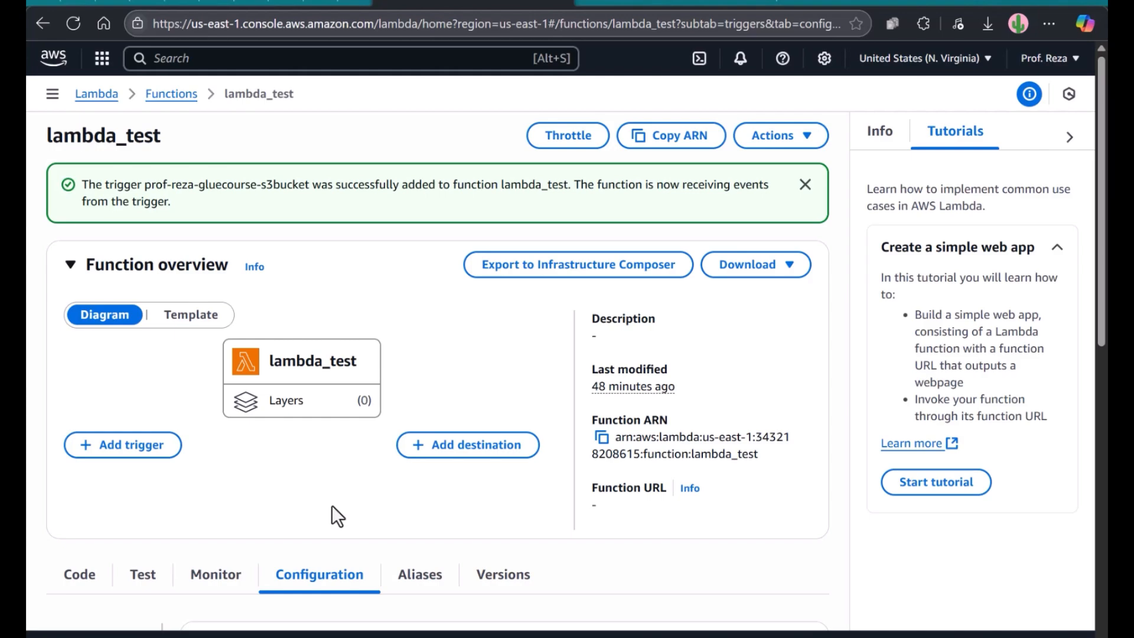
- Start a new trigger for the lambda_test function with S3 as the source and the gluecourse S3 bucket
{"action": "left_click", "coordinate": [128, 455]}
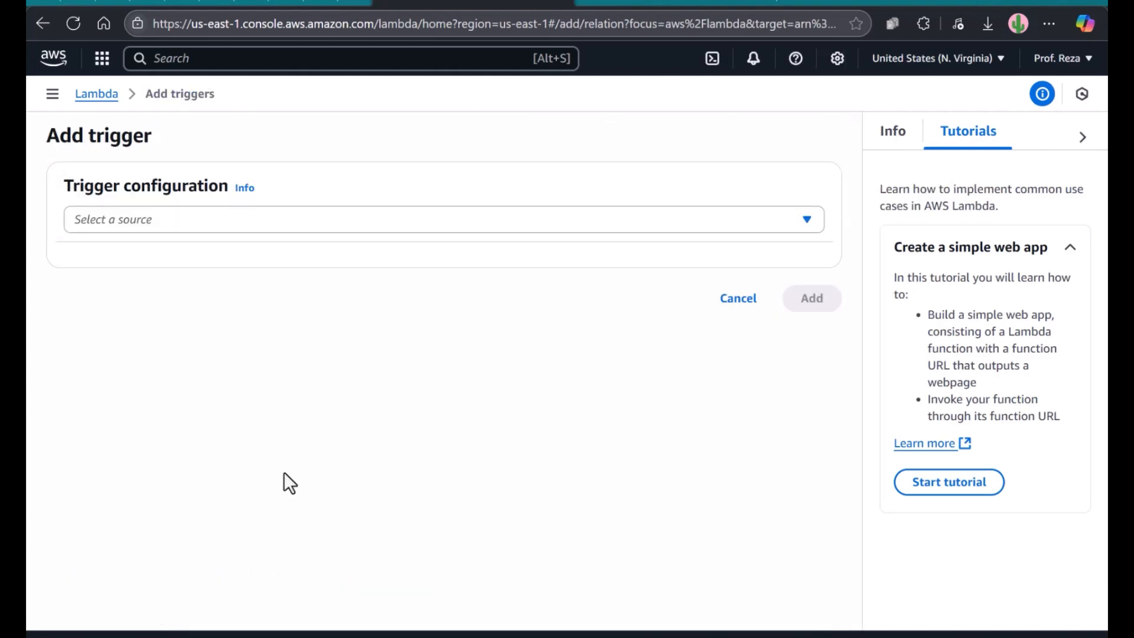
{"action": "left_click", "coordinate": [197, 220]}
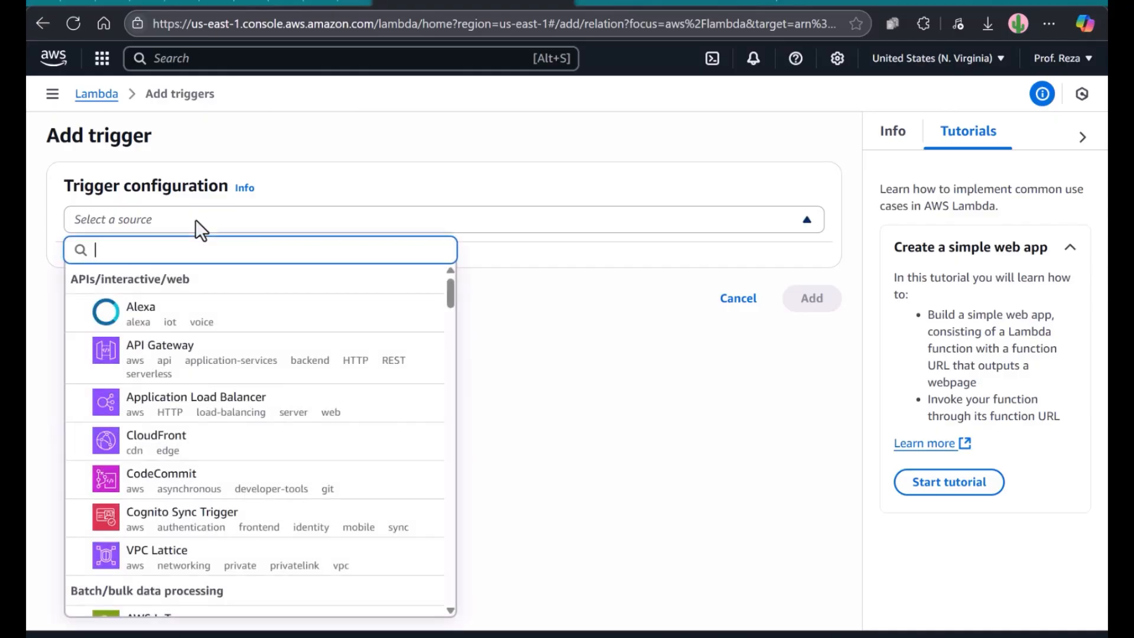
{"action": "type", "text": "s3"}
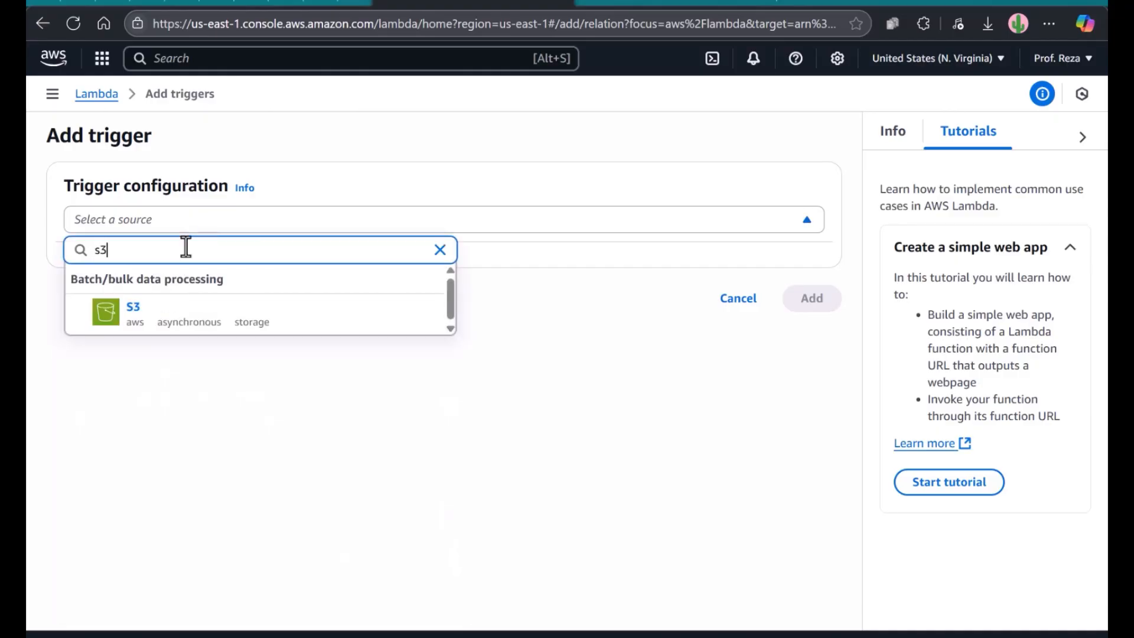
{"action": "left_click", "coordinate": [160, 309]}
{"action": "left_click", "coordinate": [143, 309]}
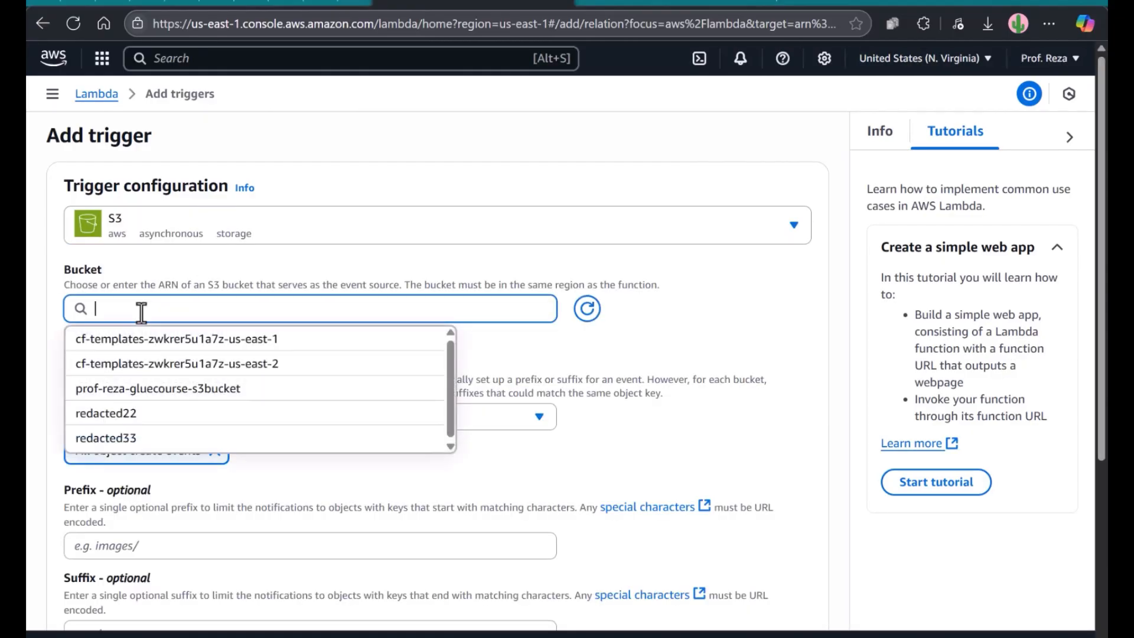
{"action": "left_click", "coordinate": [169, 391]}
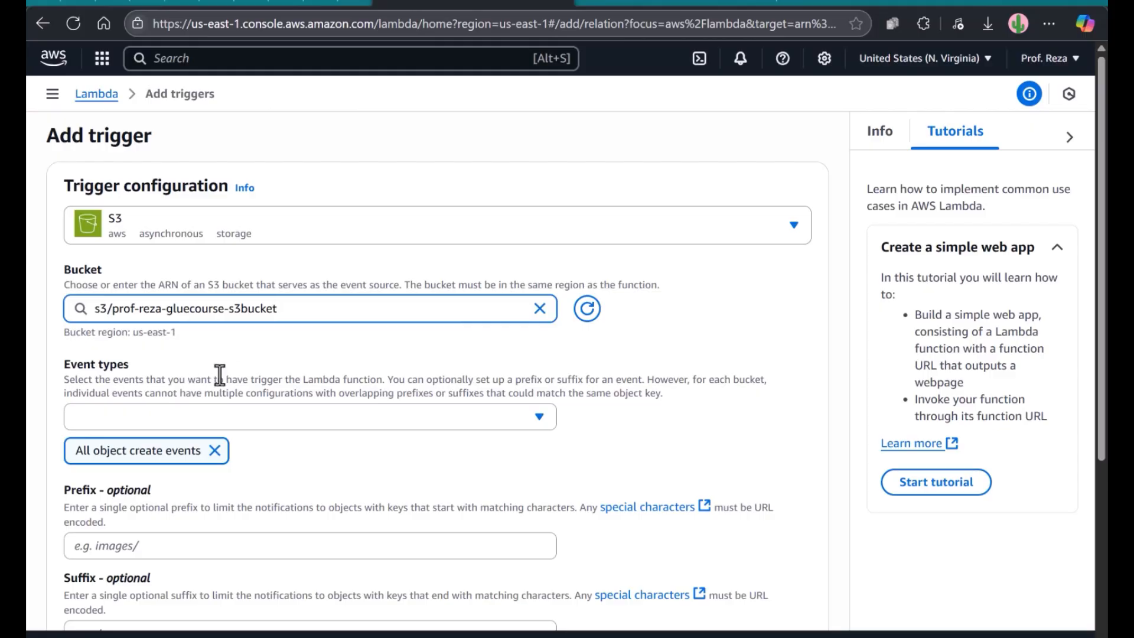
- Replace all object create events with PUT as the trigger's only event type
{"action": "scroll", "coordinate": [222, 367], "scroll_direction": "down", "scroll_amount": 1}
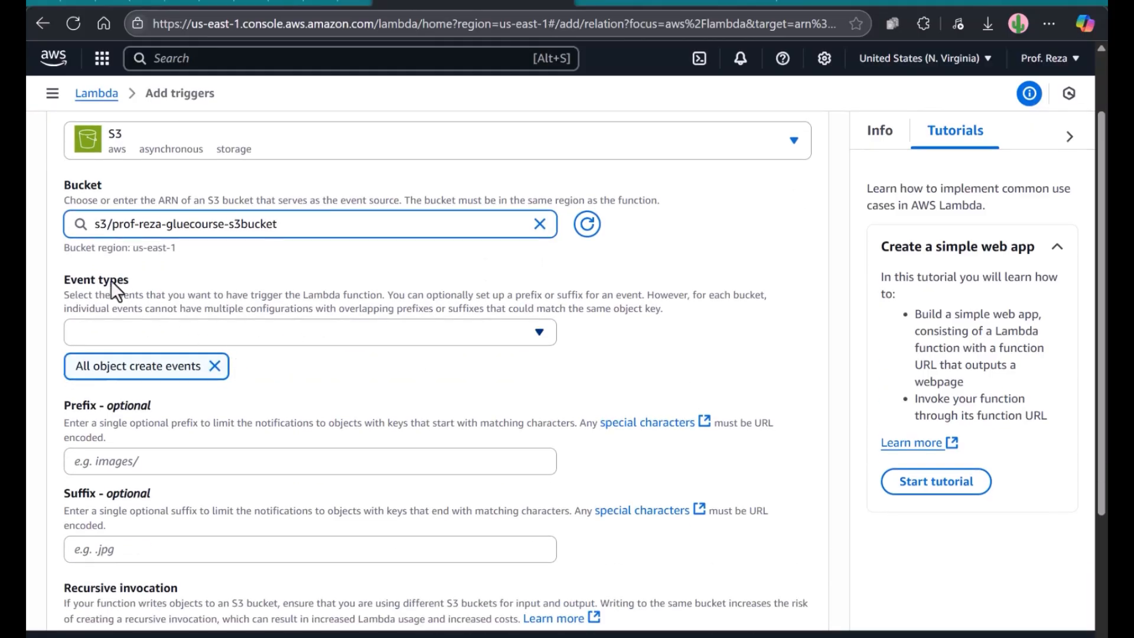
{"action": "left_click", "coordinate": [215, 366]}
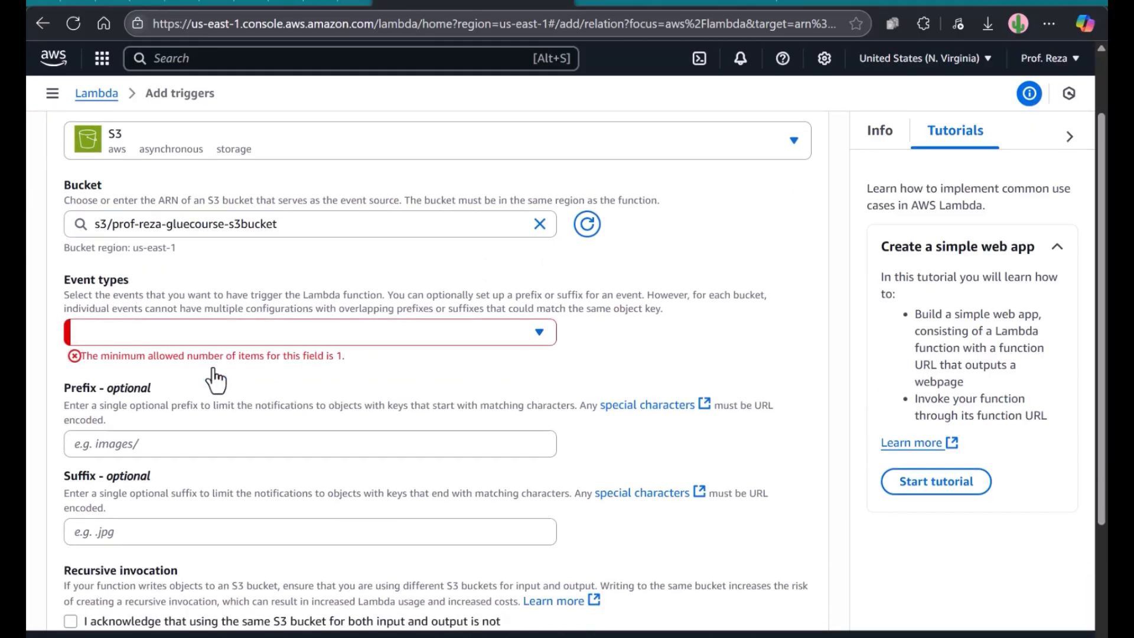
{"action": "left_click", "coordinate": [491, 327]}
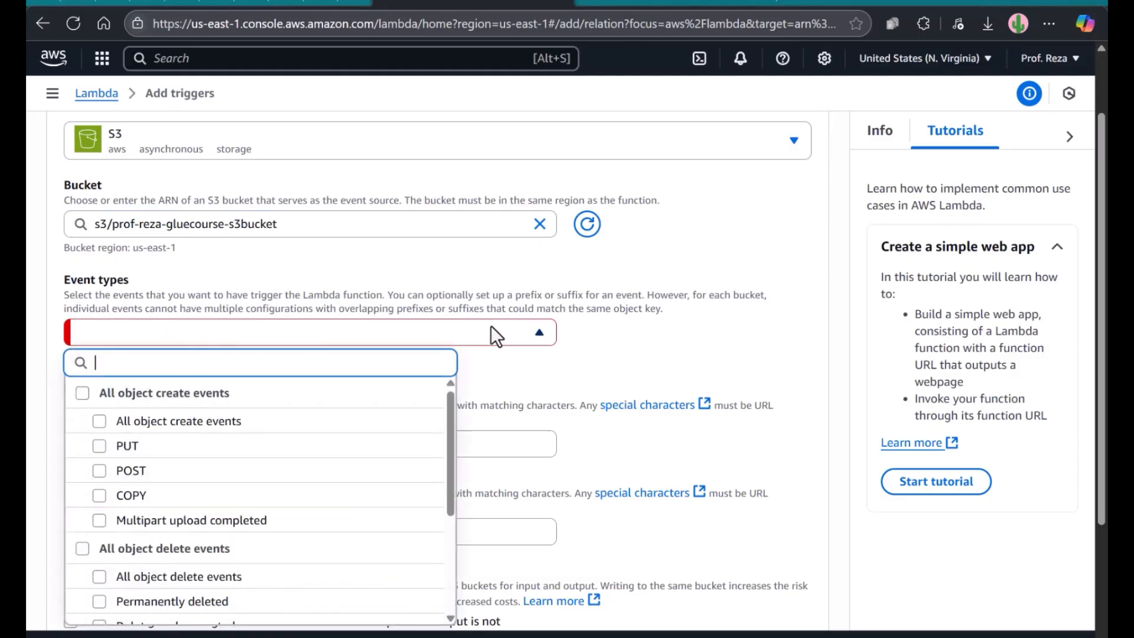
{"action": "left_click", "coordinate": [138, 455]}
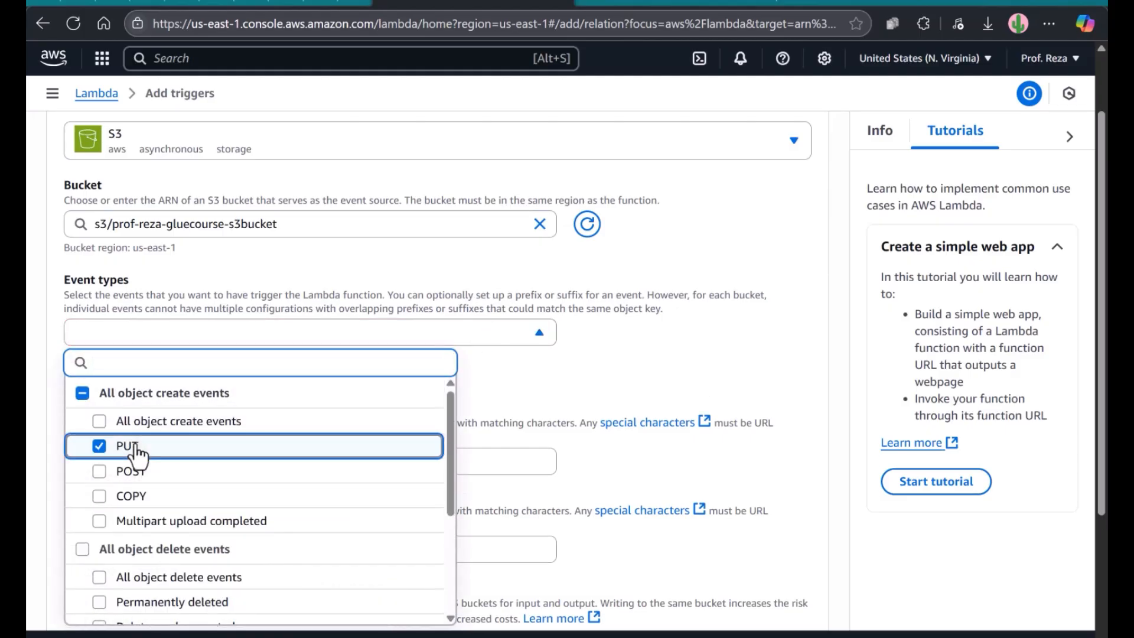
{"action": "left_click", "coordinate": [490, 370]}
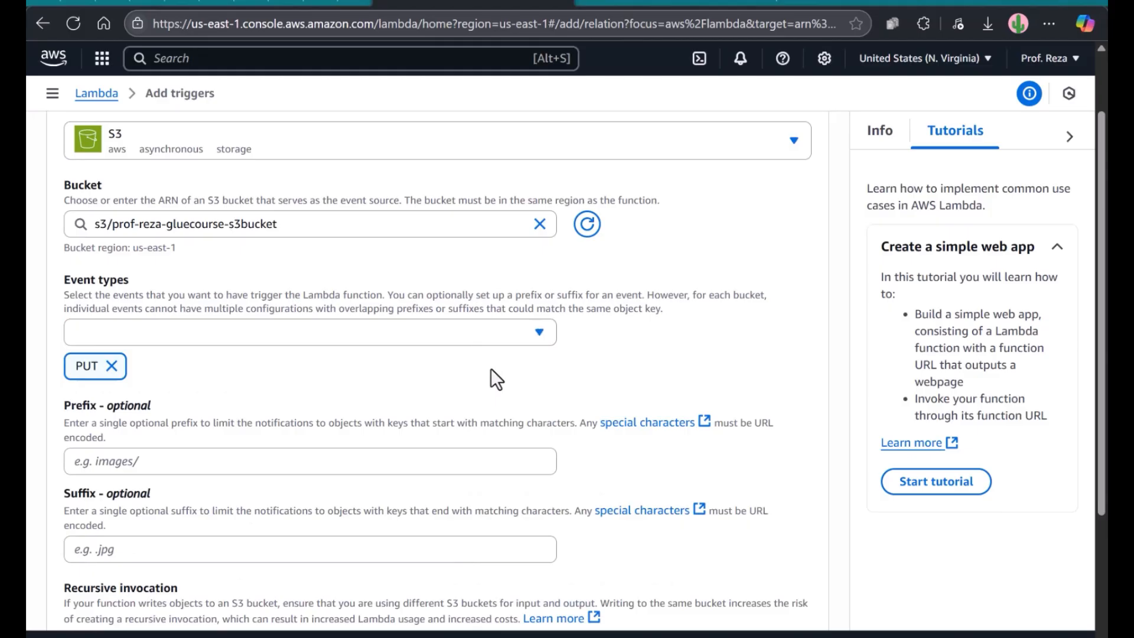
- Acknowledge the recursive invocation notice and add the S3 trigger to the function
{"action": "scroll", "coordinate": [490, 369], "scroll_direction": "down", "scroll_amount": 3}
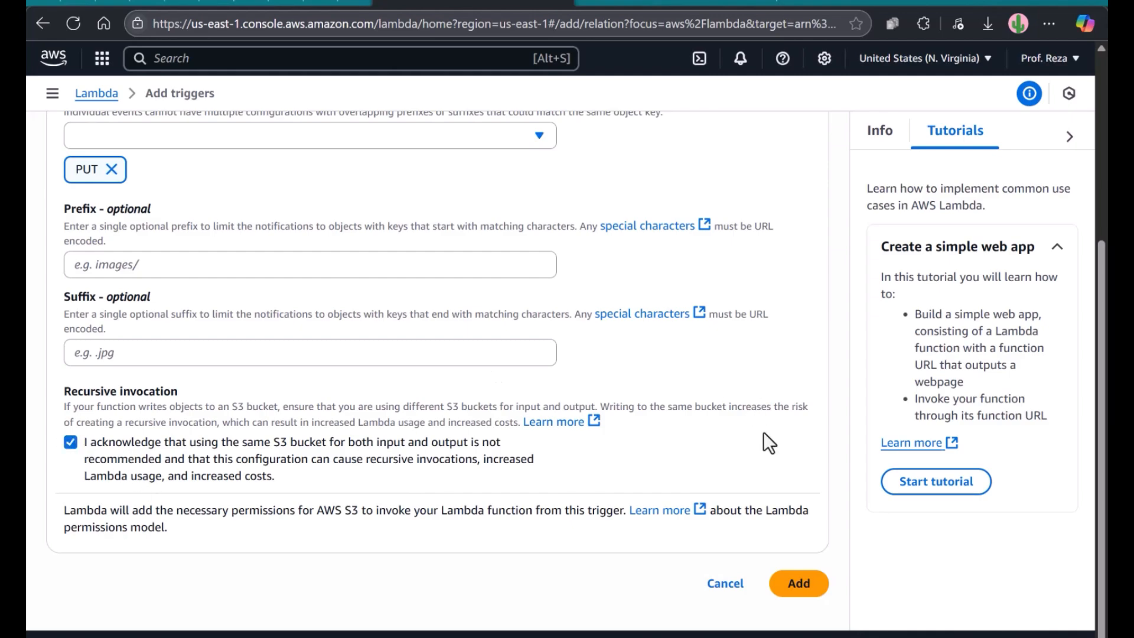
{"action": "left_click", "coordinate": [804, 603]}
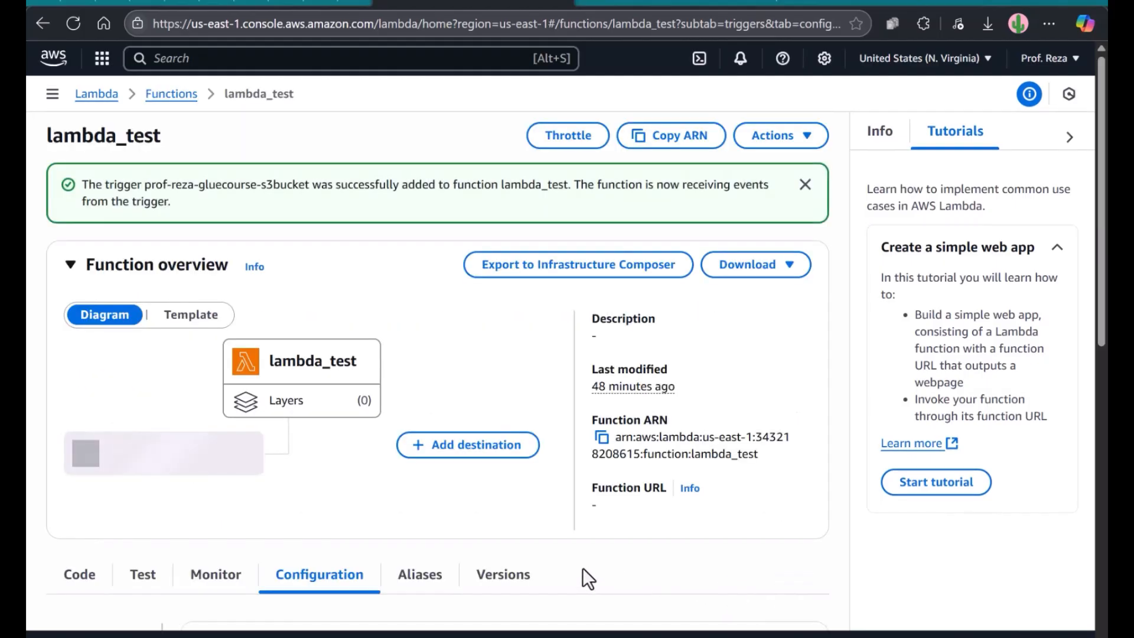
- Open the lambda_test function's source code and review lambda_function.py
{"action": "scroll", "coordinate": [319, 483], "scroll_direction": "down", "scroll_amount": 1}
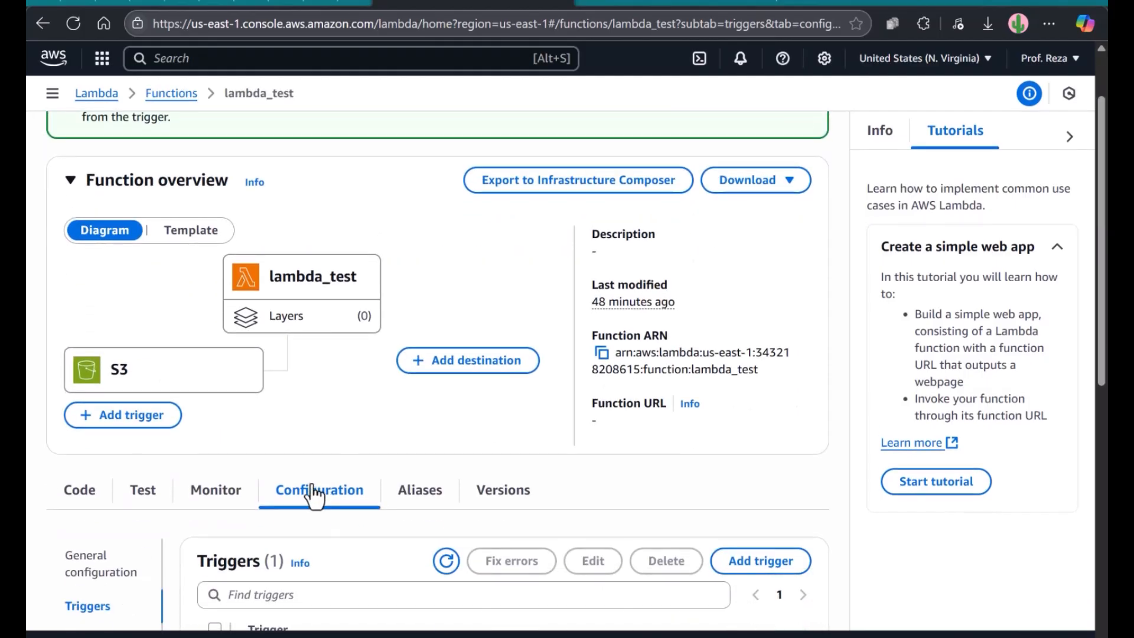
{"action": "left_click", "coordinate": [77, 493]}
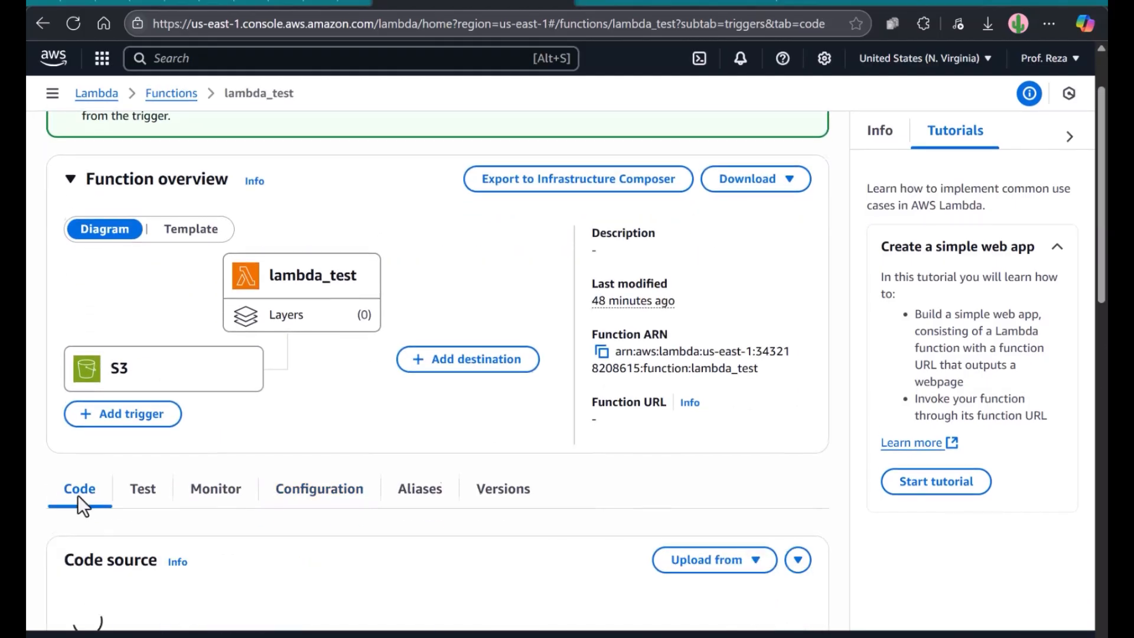
{"action": "scroll", "coordinate": [79, 486], "scroll_direction": "down", "scroll_amount": 4}
{"action": "scroll", "coordinate": [97, 473], "scroll_direction": "down", "scroll_amount": 1}
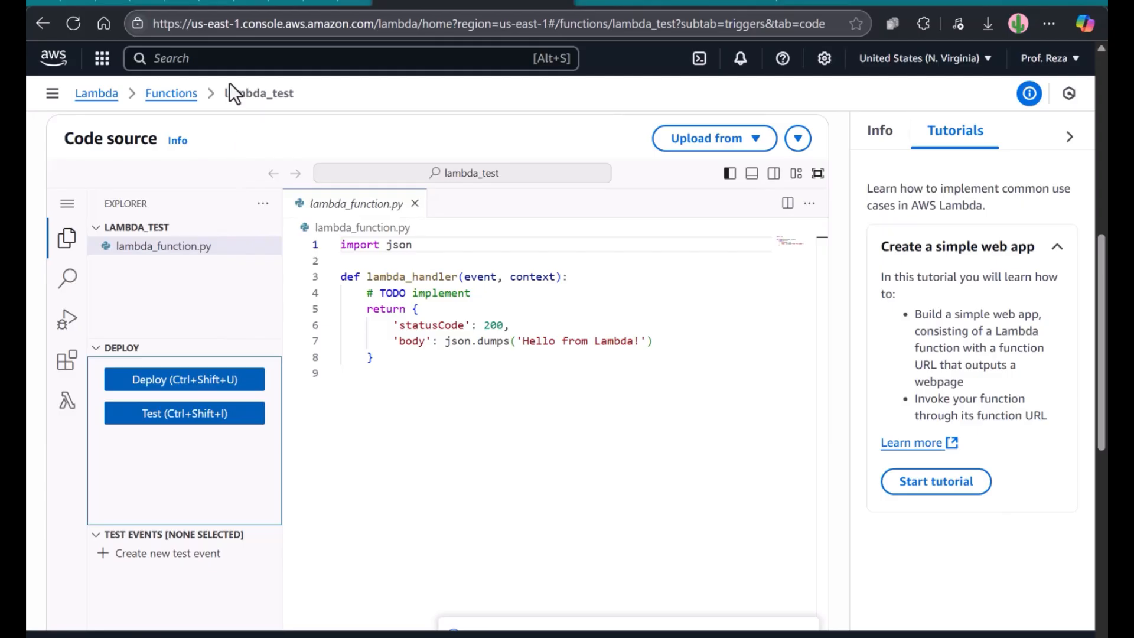
- Find the S3 service, open it in a new browser tab, and go to the gluecourse bucket's rawData folder
{"action": "left_click", "coordinate": [219, 65]}
{"action": "type", "text": "s3"}
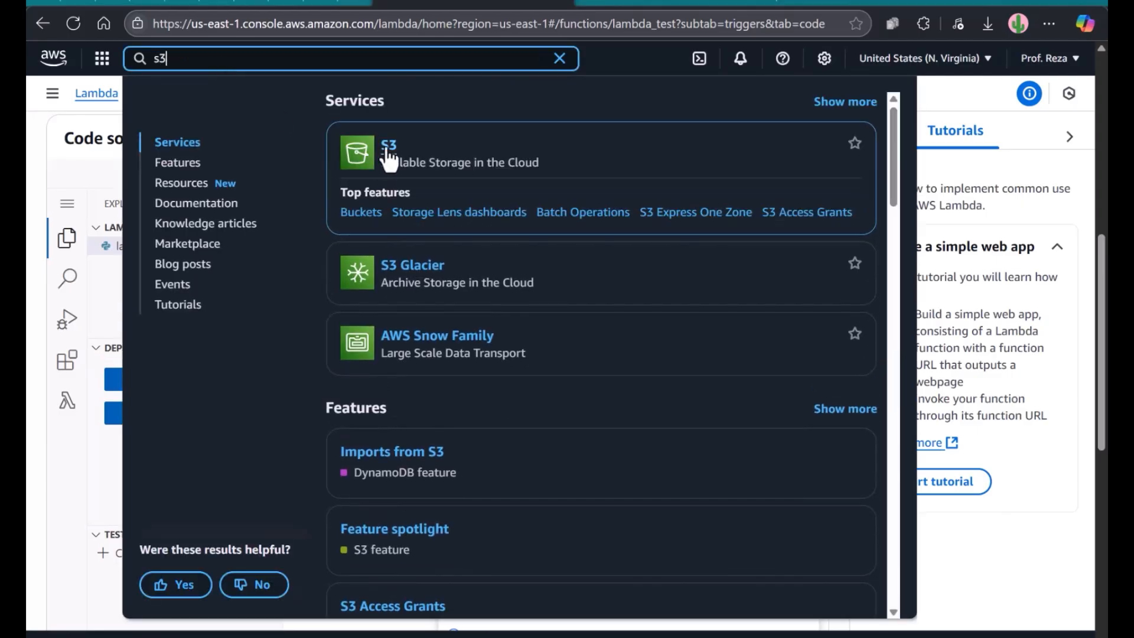
{"action": "right_click", "coordinate": [388, 157]}
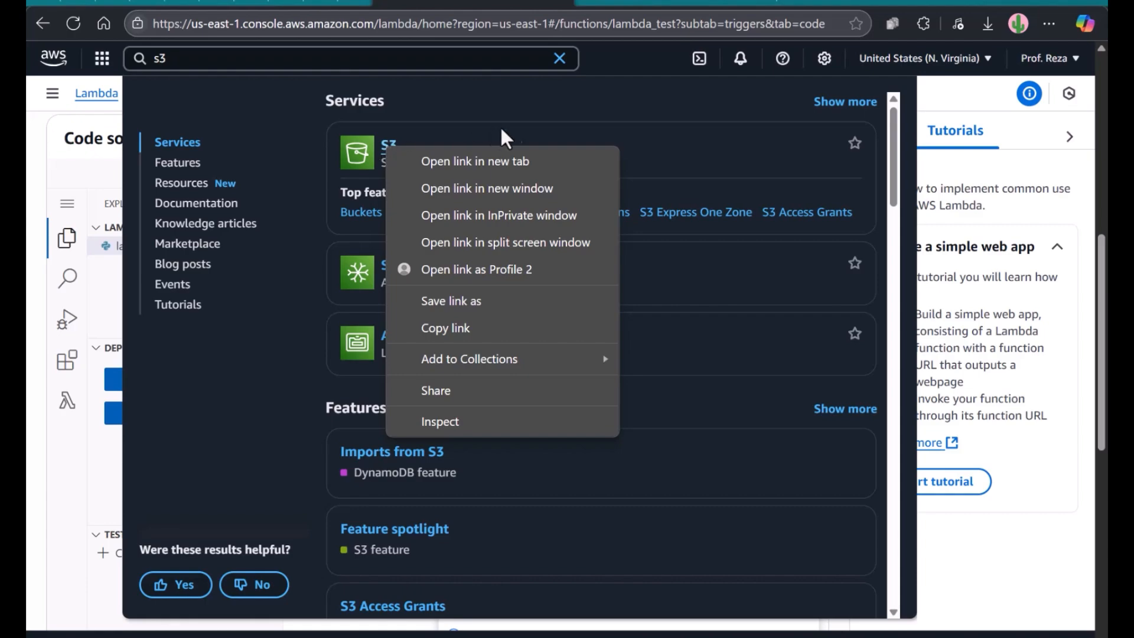
{"action": "left_click", "coordinate": [476, 161]}
{"action": "left_click", "coordinate": [597, 2]}
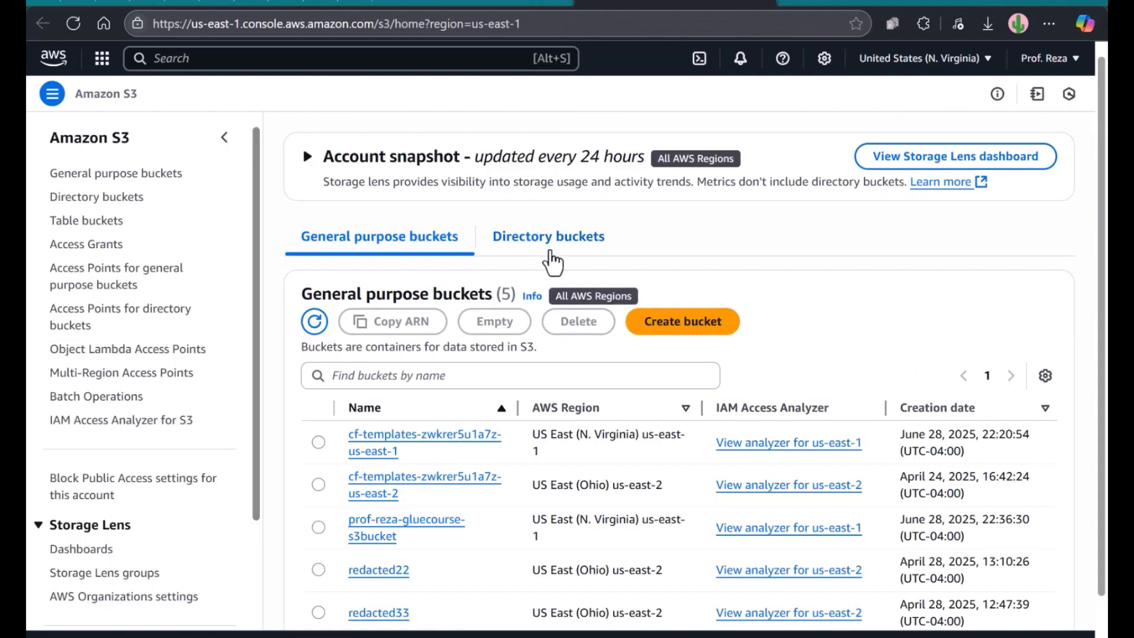
{"action": "left_click", "coordinate": [376, 538]}
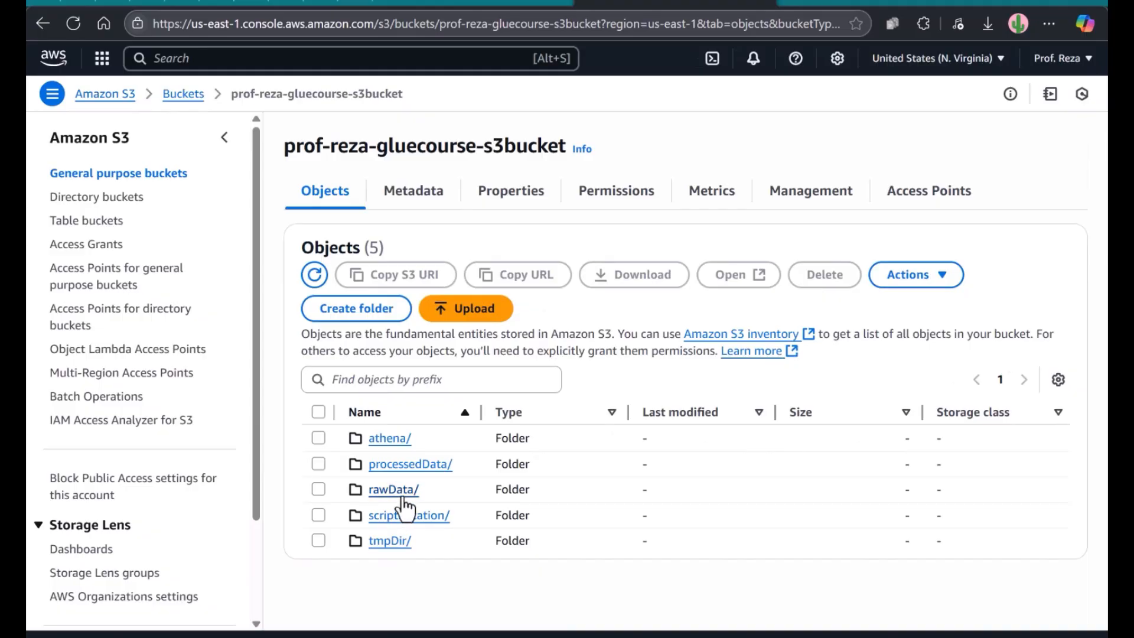
{"action": "left_click", "coordinate": [393, 490]}
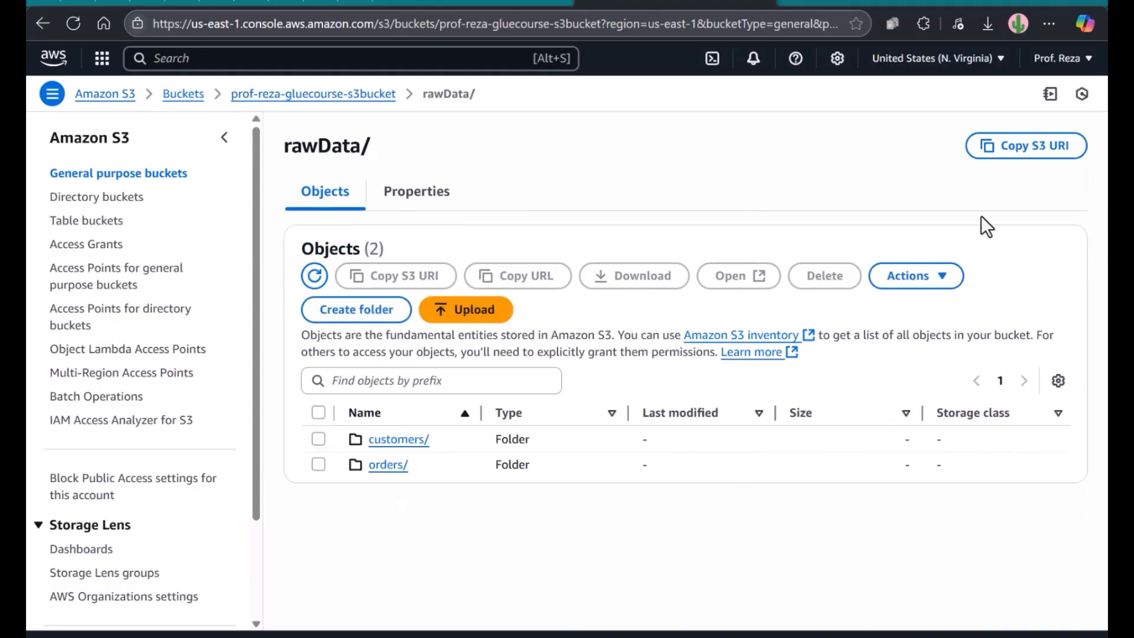
- Upload the file drug_test.csv from the local data folder to the rawData folder
{"action": "left_click", "coordinate": [476, 310]}
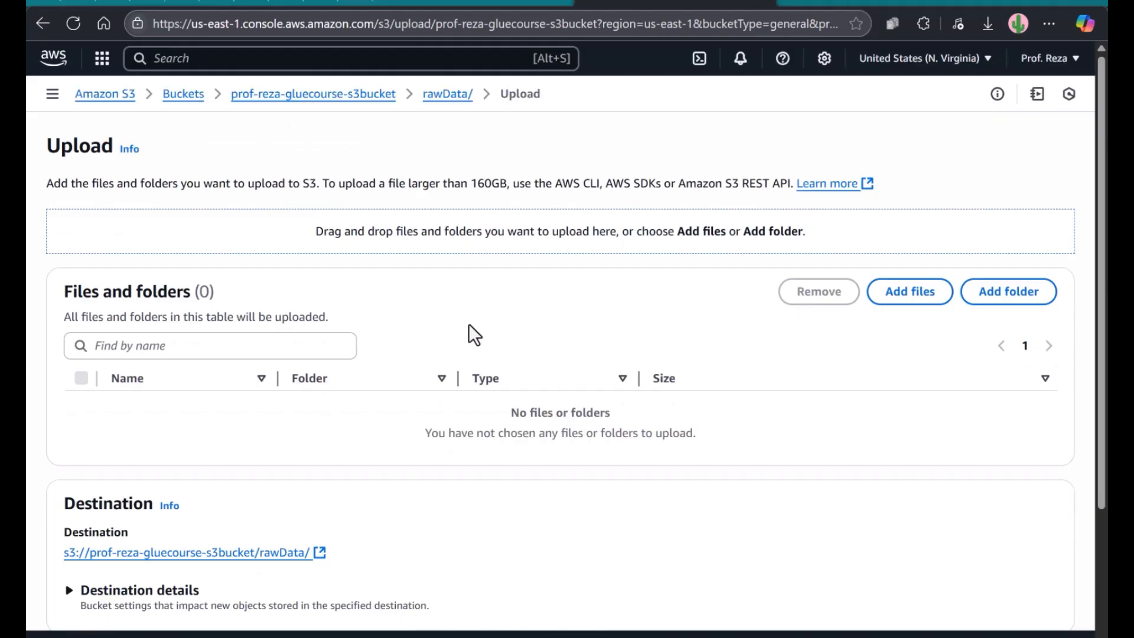
{"action": "scroll", "coordinate": [469, 324], "scroll_direction": "down", "scroll_amount": 2}
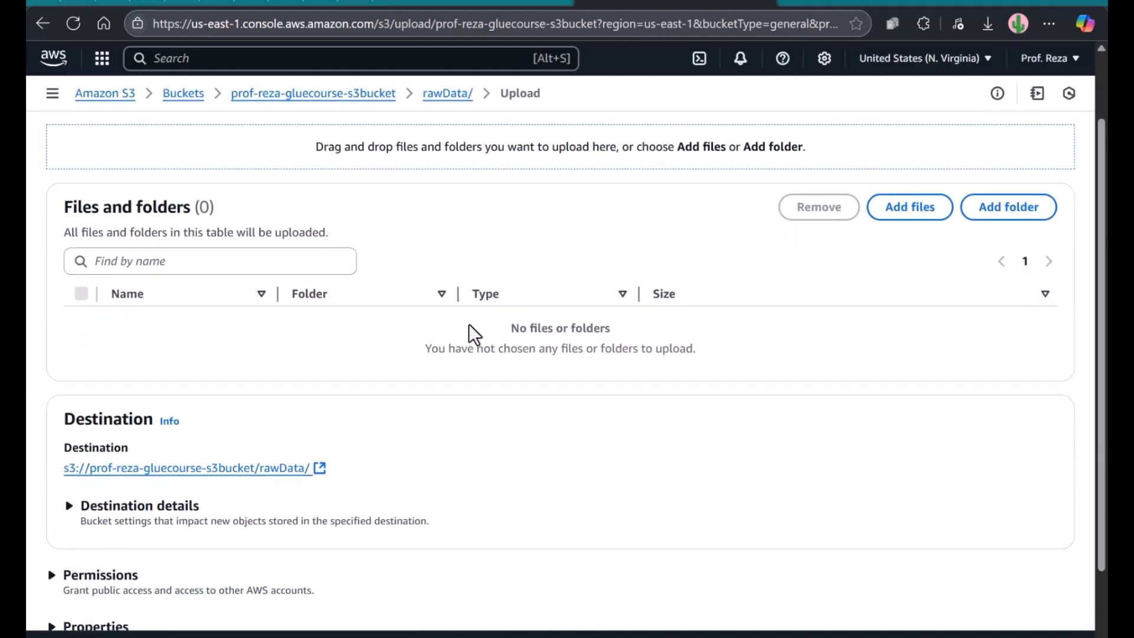
{"action": "left_click", "coordinate": [887, 214]}
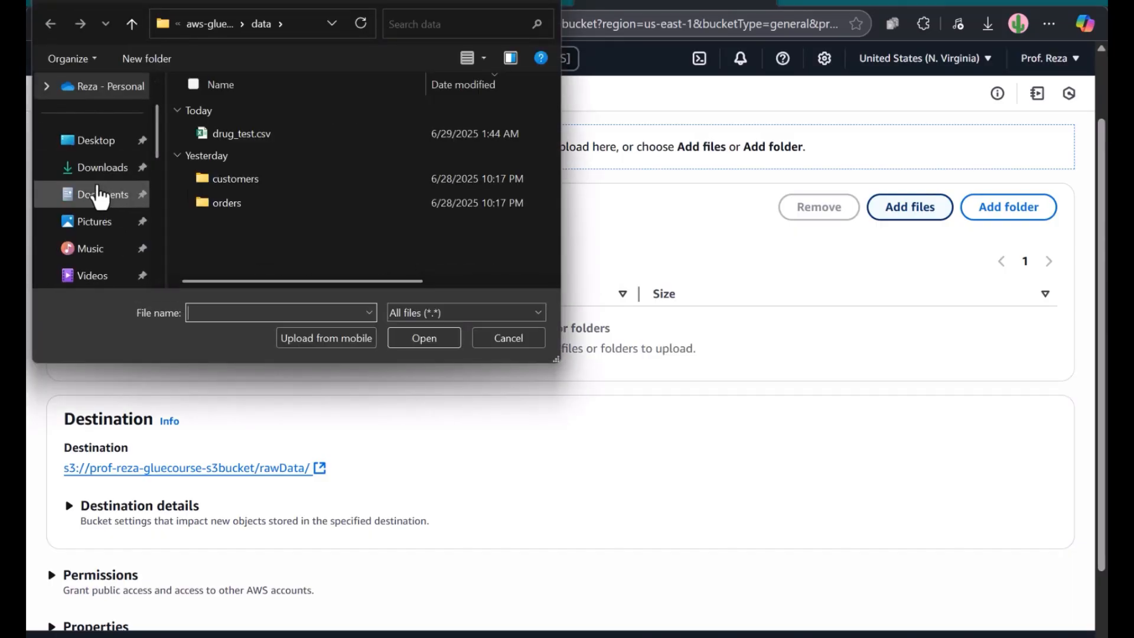
{"action": "double_click", "coordinate": [245, 133]}
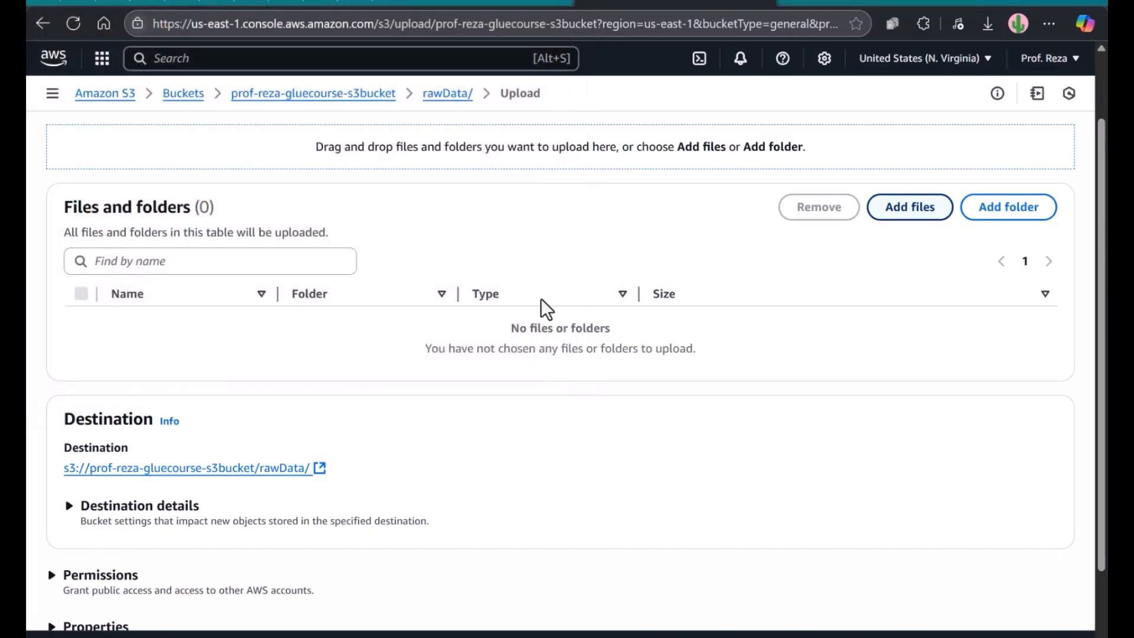
{"action": "scroll", "coordinate": [605, 368], "scroll_direction": "down", "scroll_amount": 2}
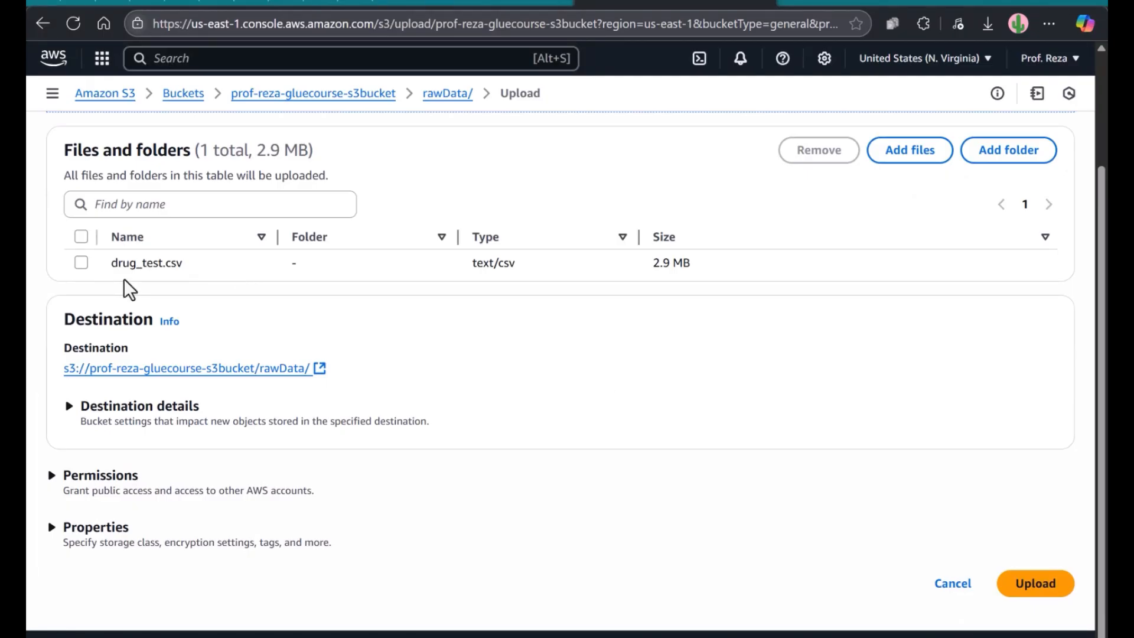
{"action": "left_click", "coordinate": [1035, 587]}
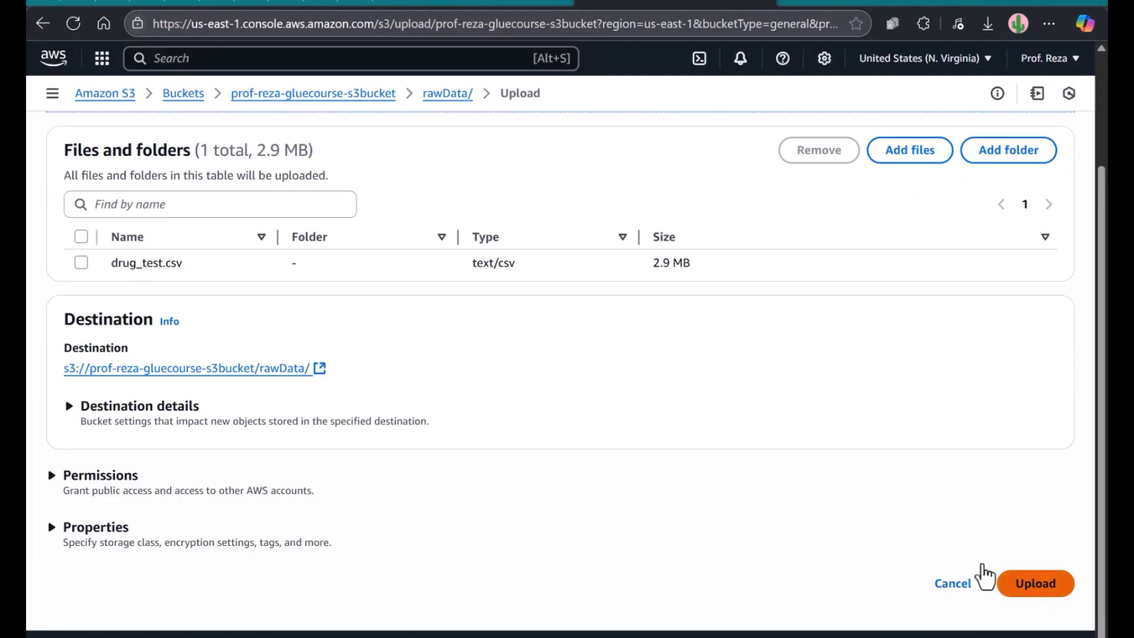
{"action": "scroll", "coordinate": [491, 480], "scroll_direction": "down", "scroll_amount": 1}
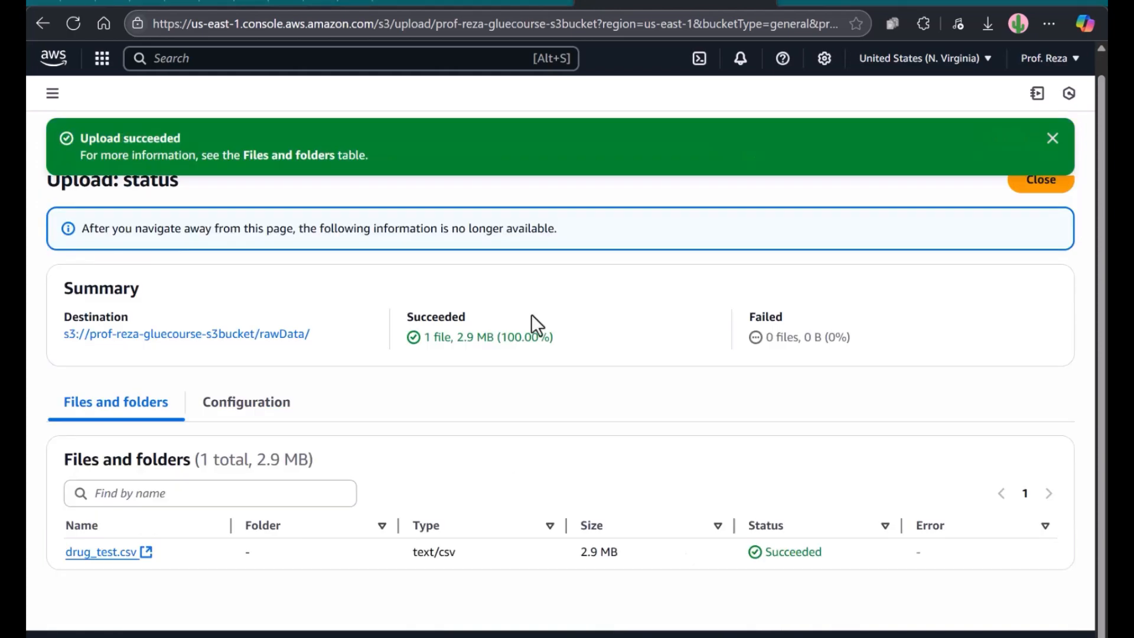
- Return to the lambda_test function and open the log stream in its CloudWatch logs
{"action": "left_click", "coordinate": [513, 5]}
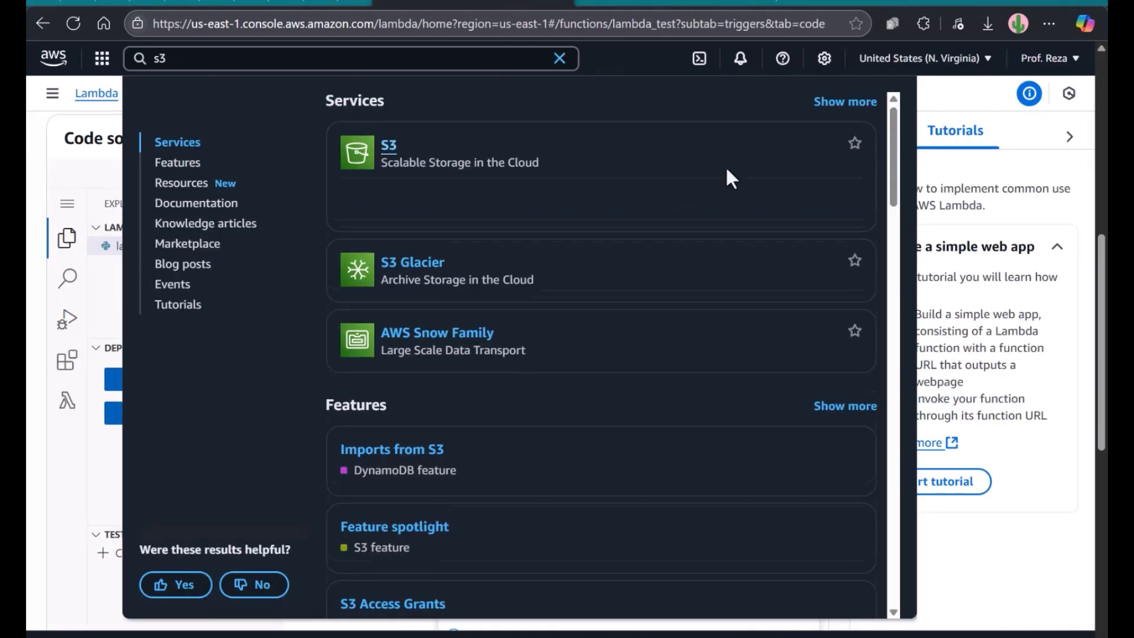
{"action": "left_click", "coordinate": [969, 165]}
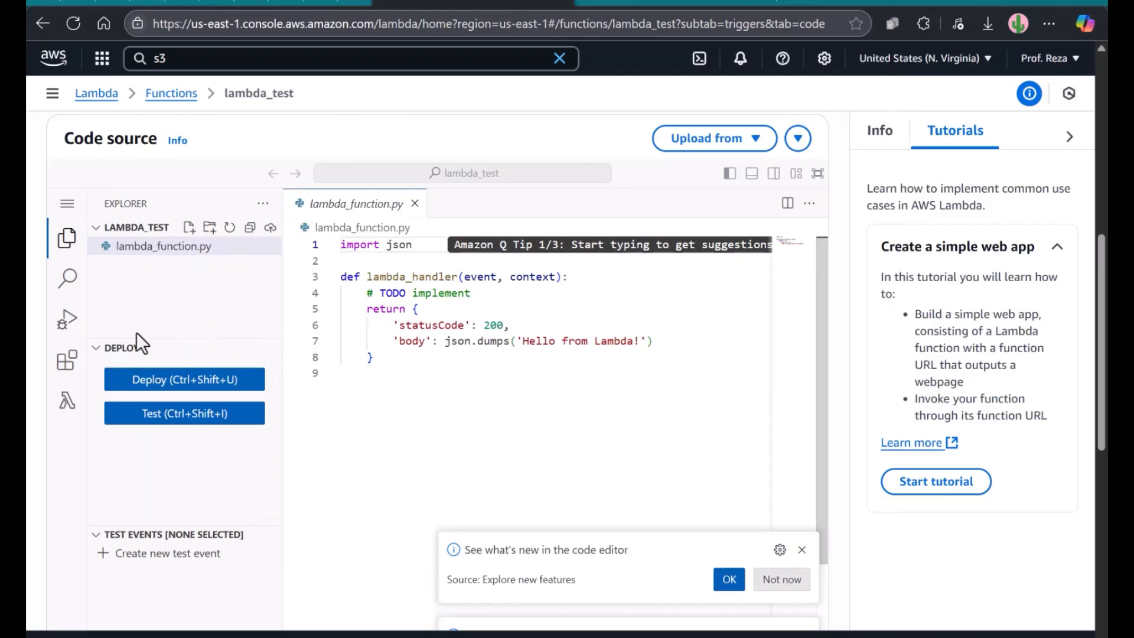
{"action": "scroll", "coordinate": [150, 335], "scroll_direction": "up", "scroll_amount": 4}
{"action": "left_click", "coordinate": [232, 328]}
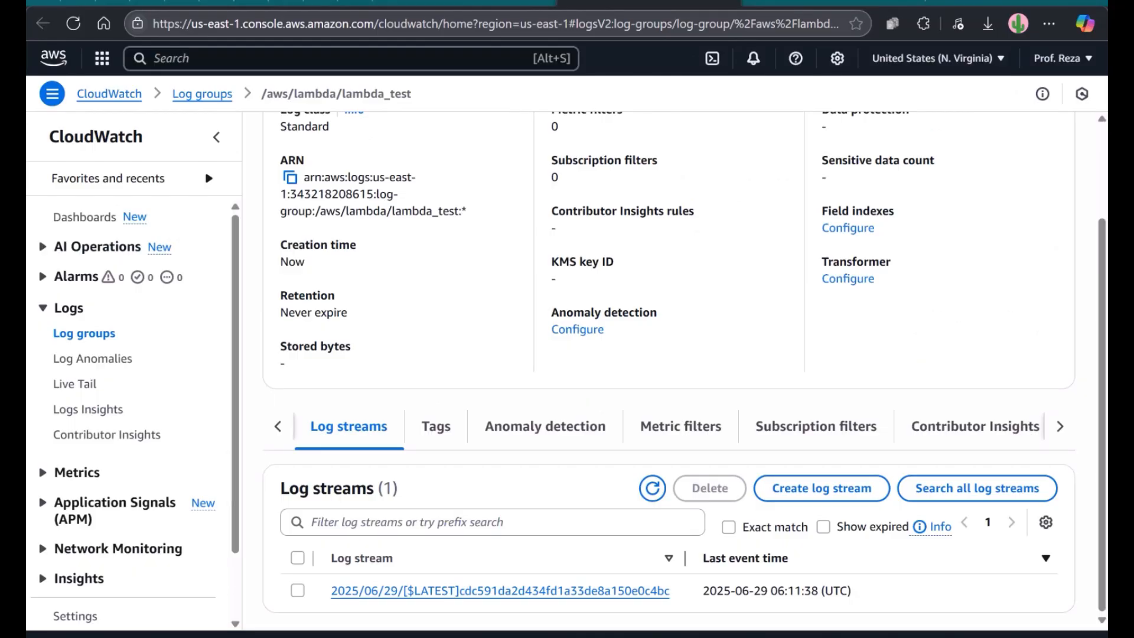
{"action": "left_click", "coordinate": [505, 593]}
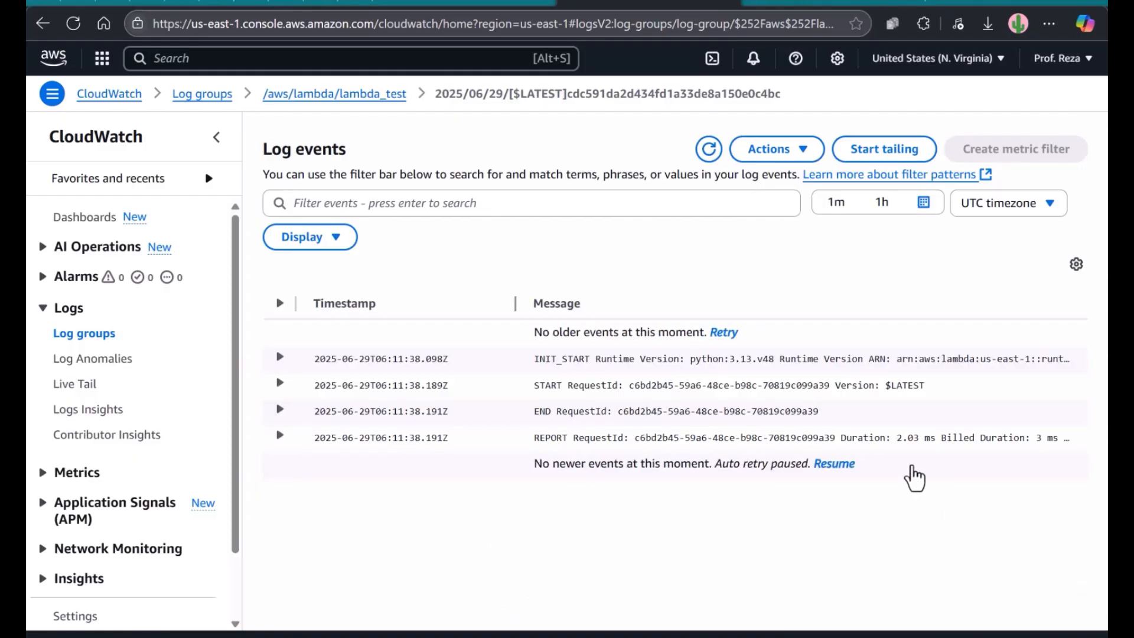
- Examine the details of the REPORT, END and START log events, then collapse the START and END events
{"action": "left_click", "coordinate": [853, 446]}
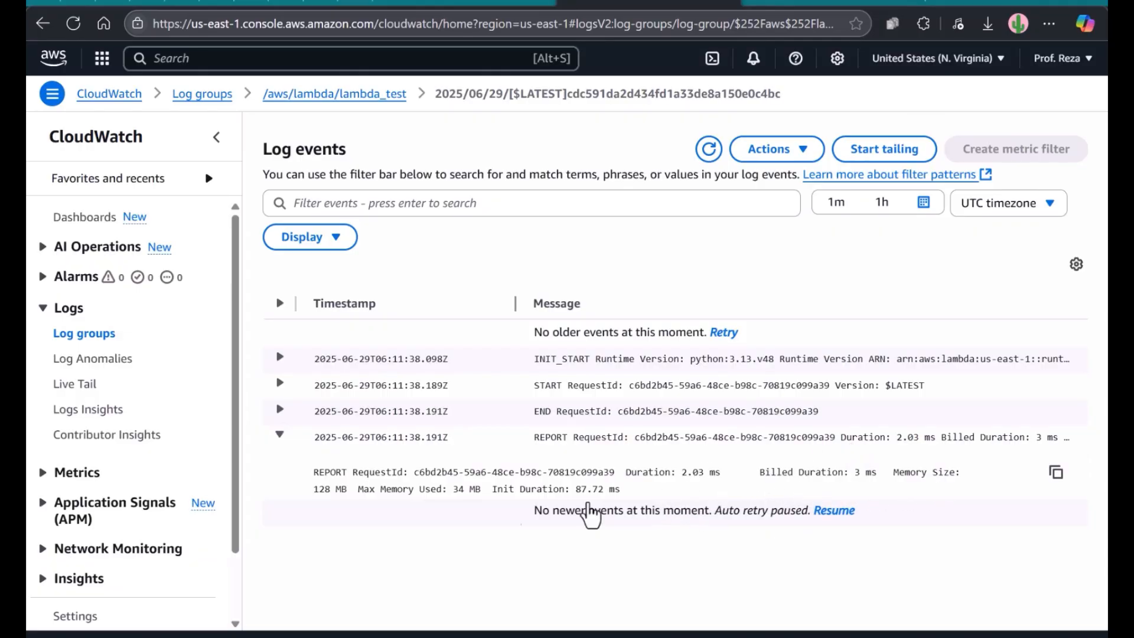
{"action": "left_click_drag", "start_coordinate": [315, 492], "coordinate": [338, 491]}
{"action": "left_click", "coordinate": [337, 491]}
{"action": "left_click", "coordinate": [517, 418]}
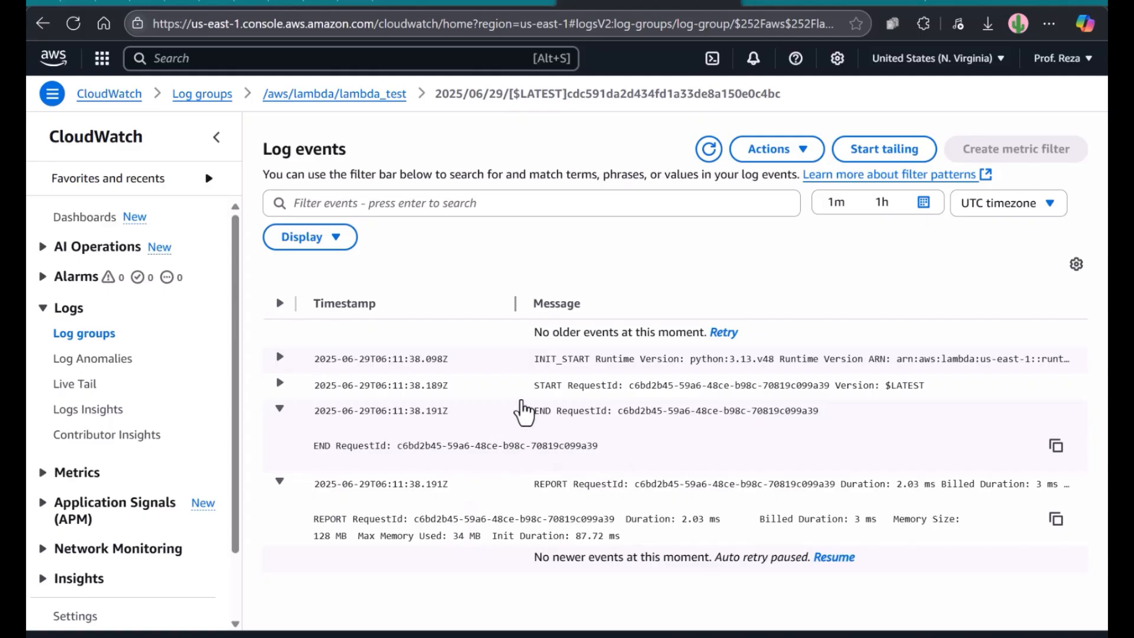
{"action": "left_click", "coordinate": [523, 391]}
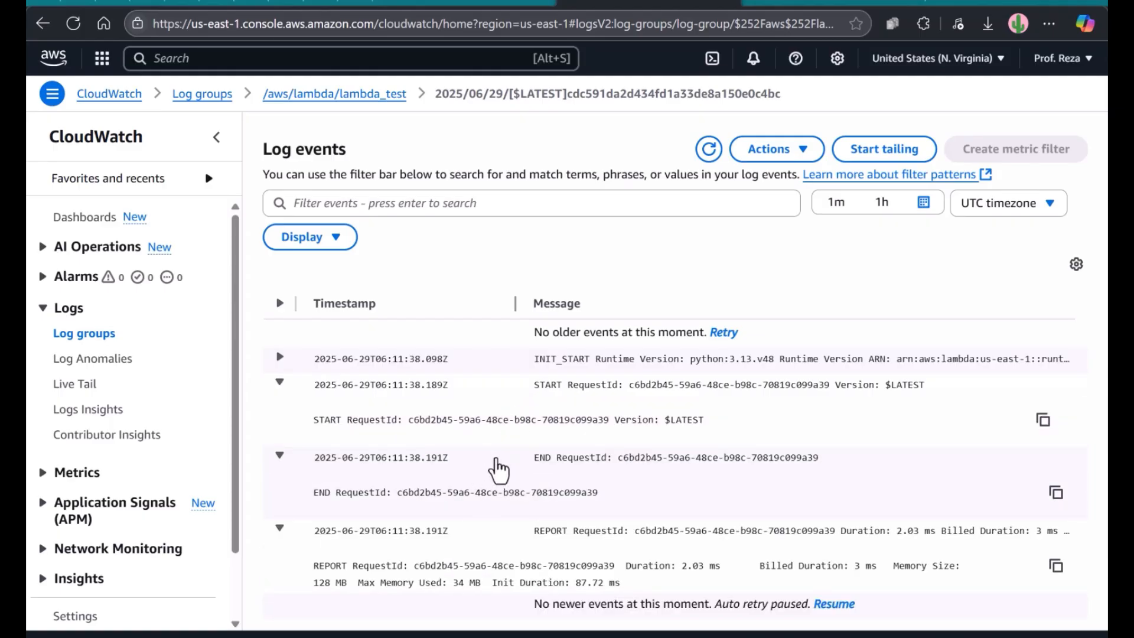
{"action": "left_click", "coordinate": [281, 384]}
{"action": "left_click", "coordinate": [281, 410]}
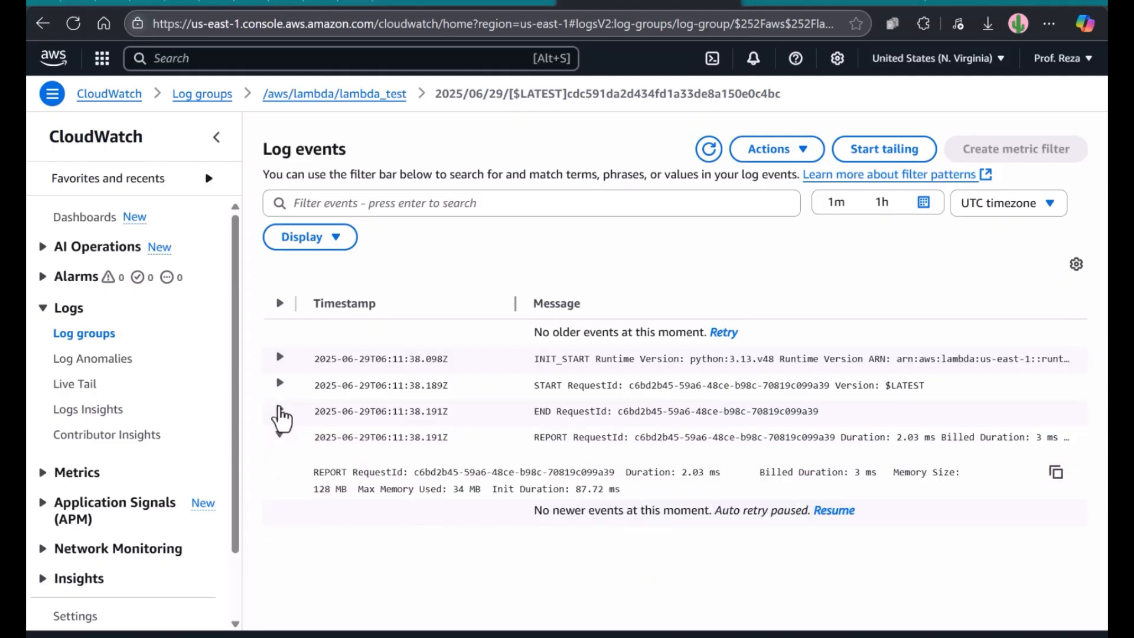
- Collapse the REPORT log event, then go to AWS Glue and create a blank Visual ETL job
{"action": "left_click", "coordinate": [280, 437]}
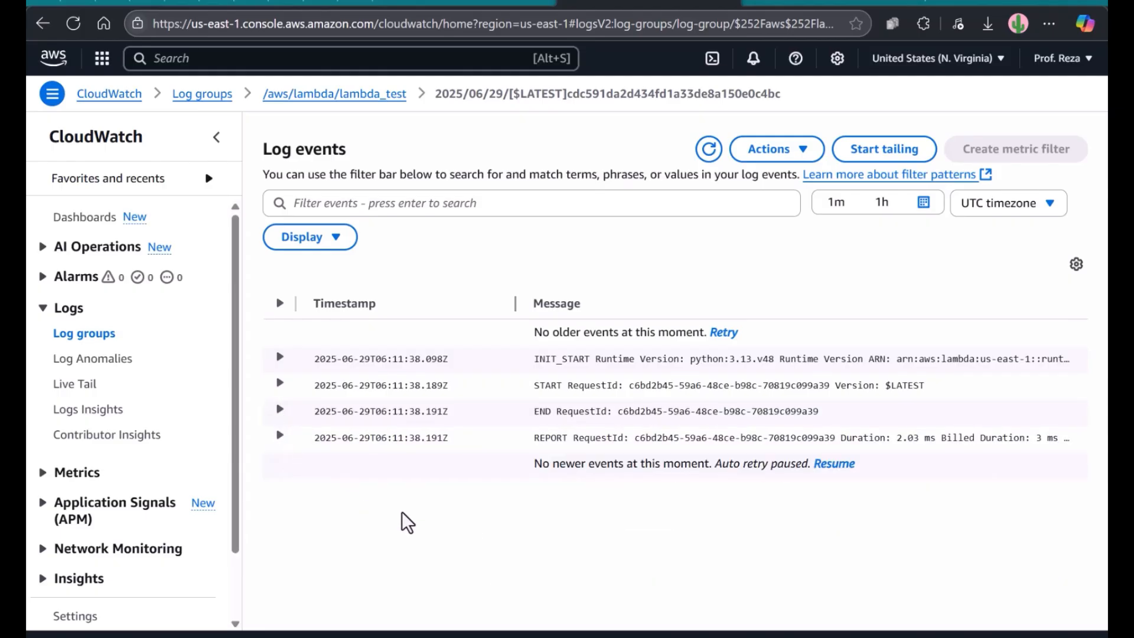
{"action": "left_click", "coordinate": [273, 65]}
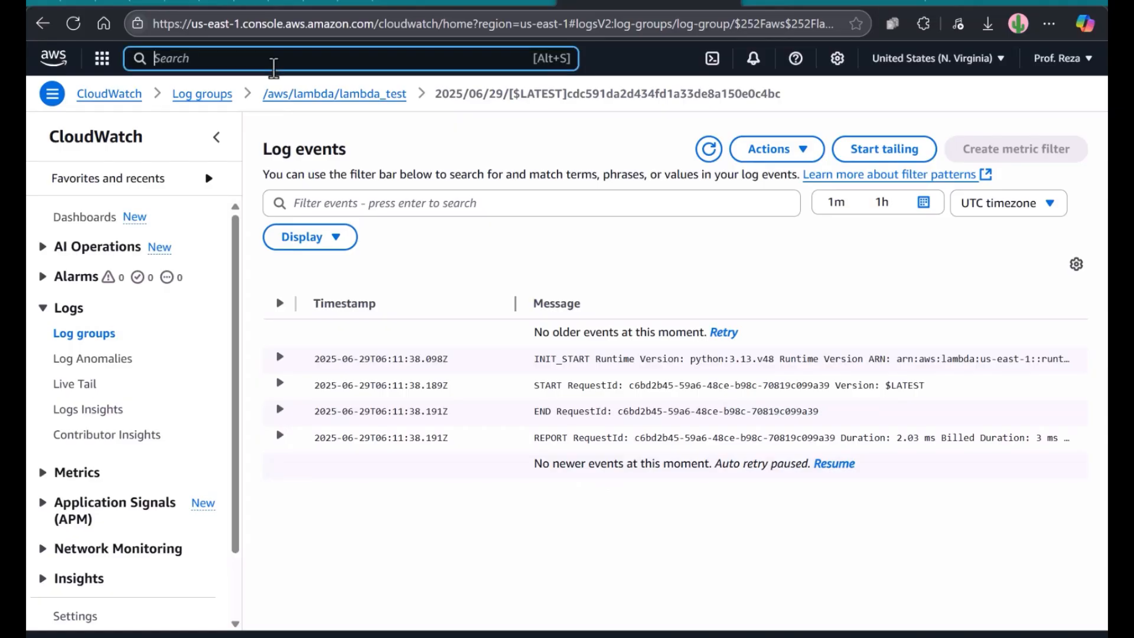
{"action": "type", "text": "glue"}
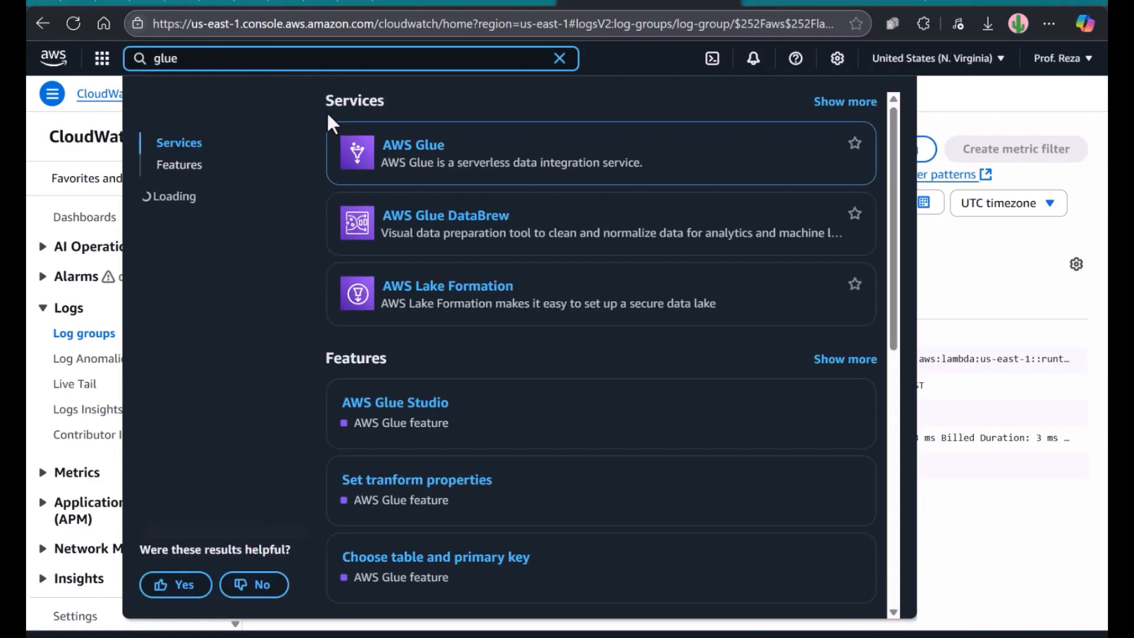
{"action": "left_click", "coordinate": [402, 147]}
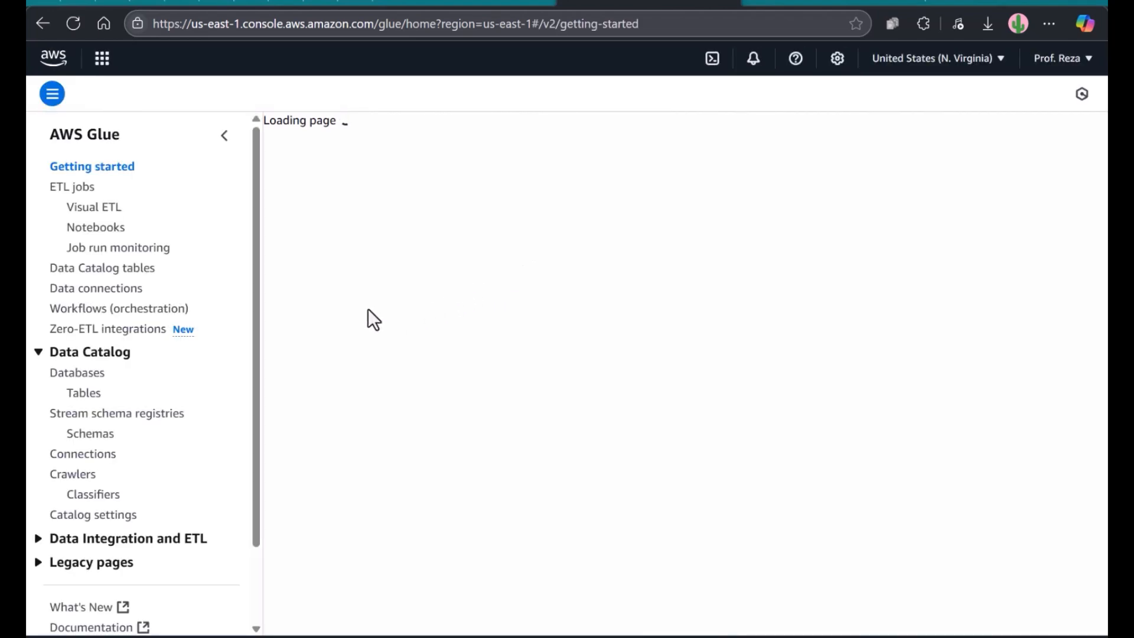
{"action": "left_click", "coordinate": [95, 208]}
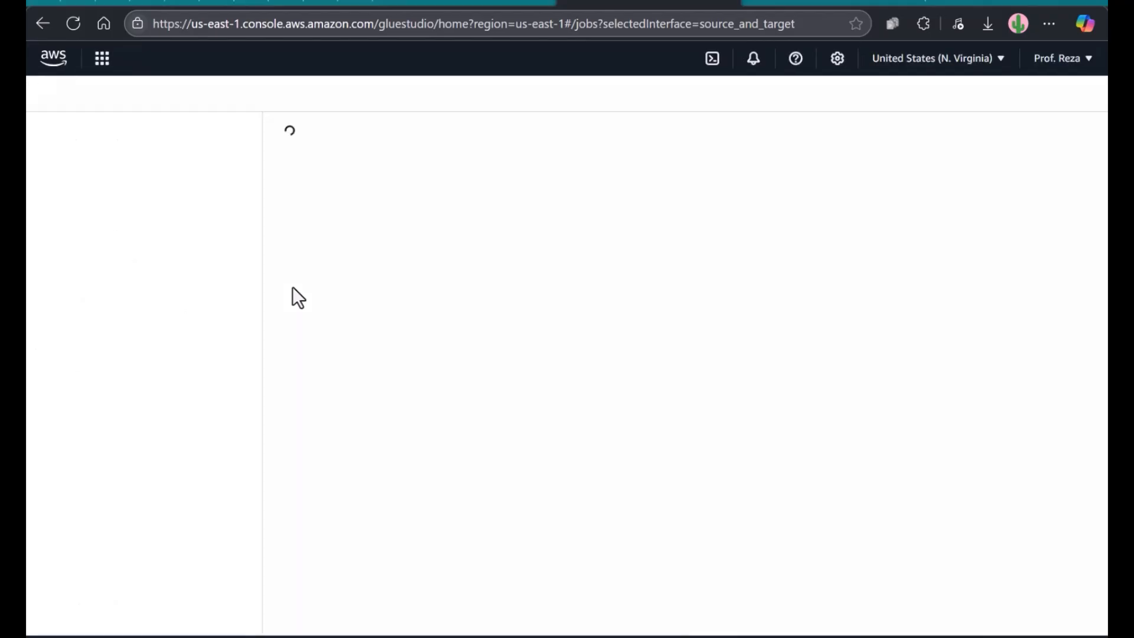
{"action": "left_click", "coordinate": [405, 242]}
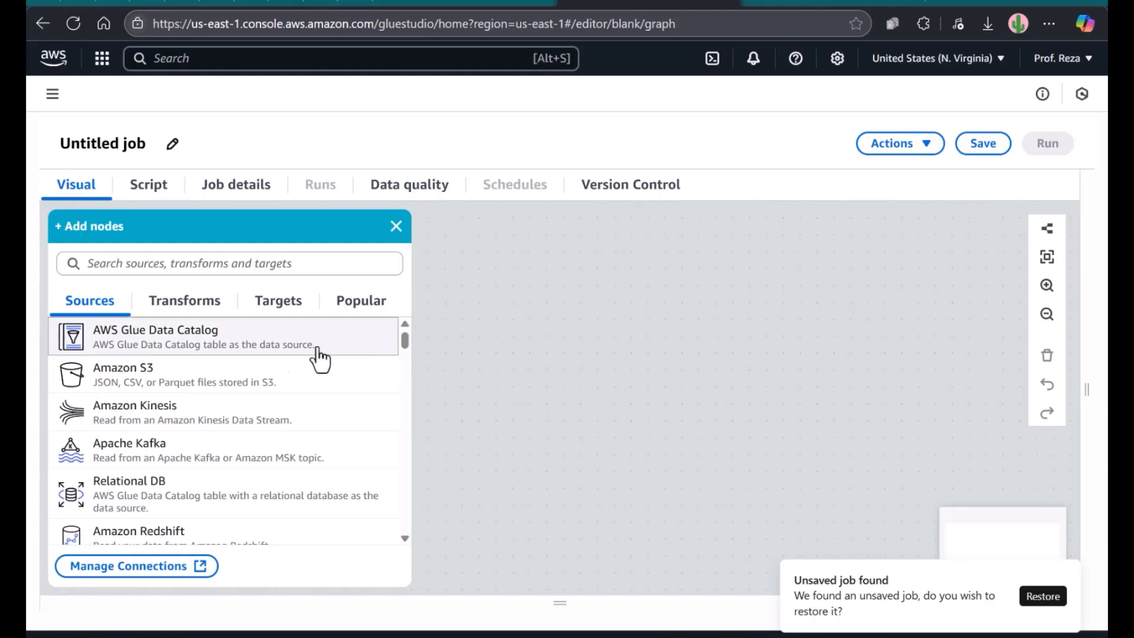
- Add an Amazon S3 source node and point it to drug_test.csv in the gluecourse bucket's rawData folder
{"action": "left_click", "coordinate": [152, 385]}
{"action": "left_click", "coordinate": [541, 407]}
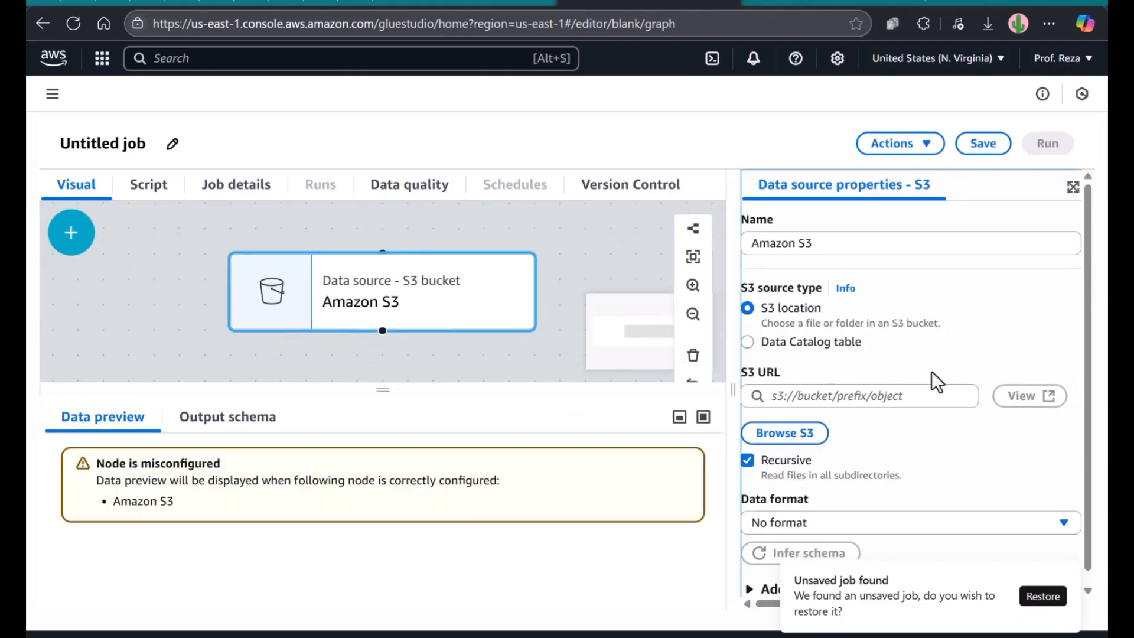
{"action": "left_click", "coordinate": [807, 435]}
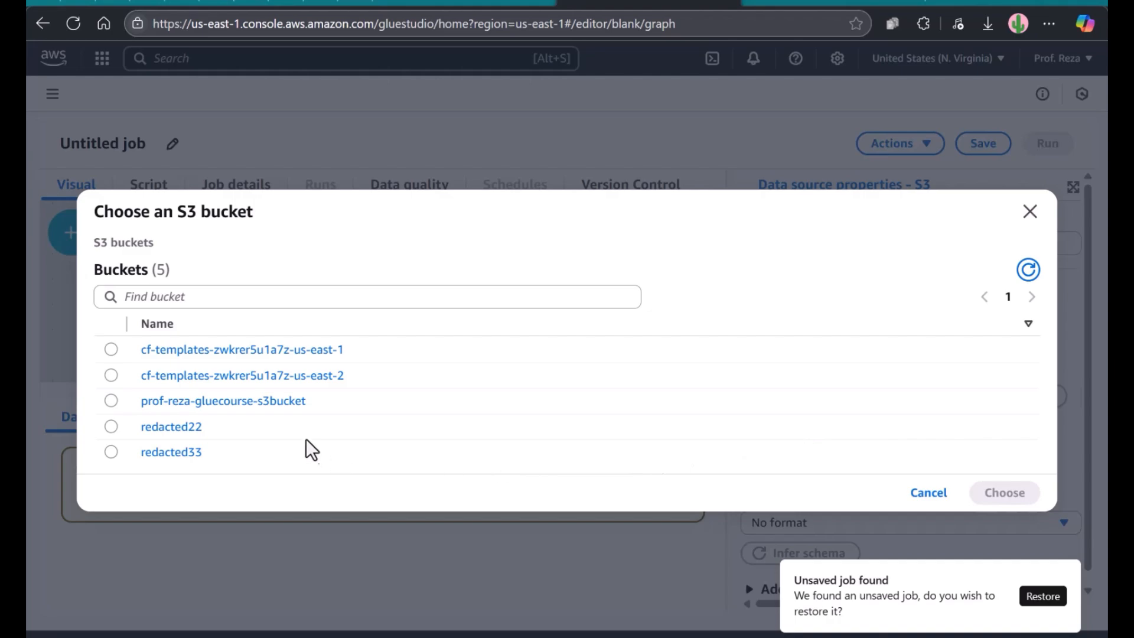
{"action": "left_click", "coordinate": [280, 402]}
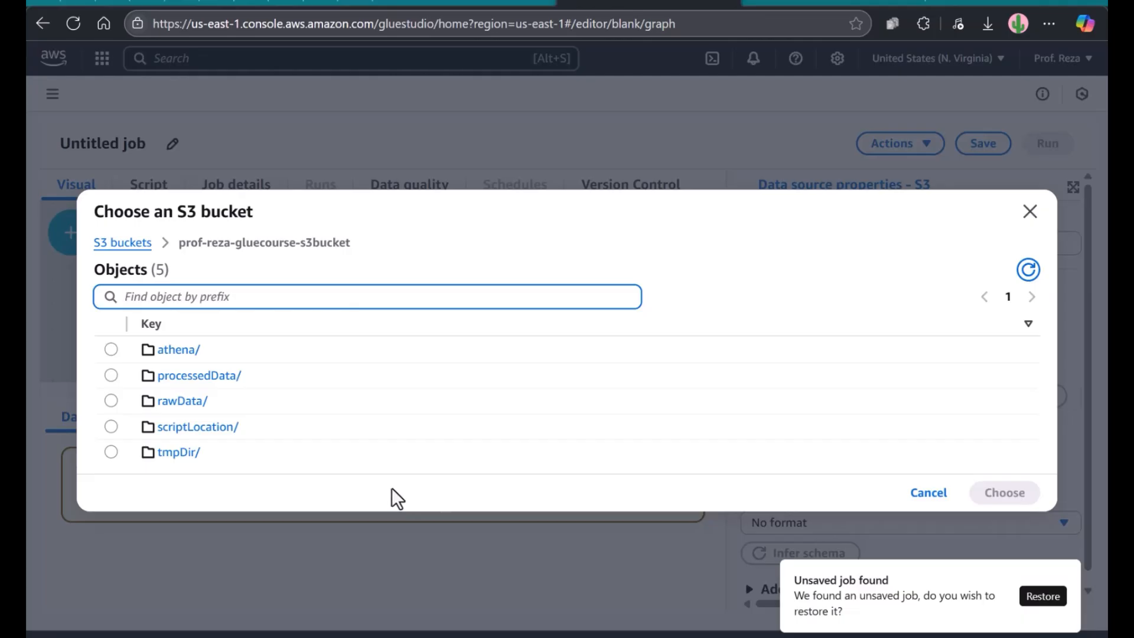
{"action": "left_click", "coordinate": [178, 403]}
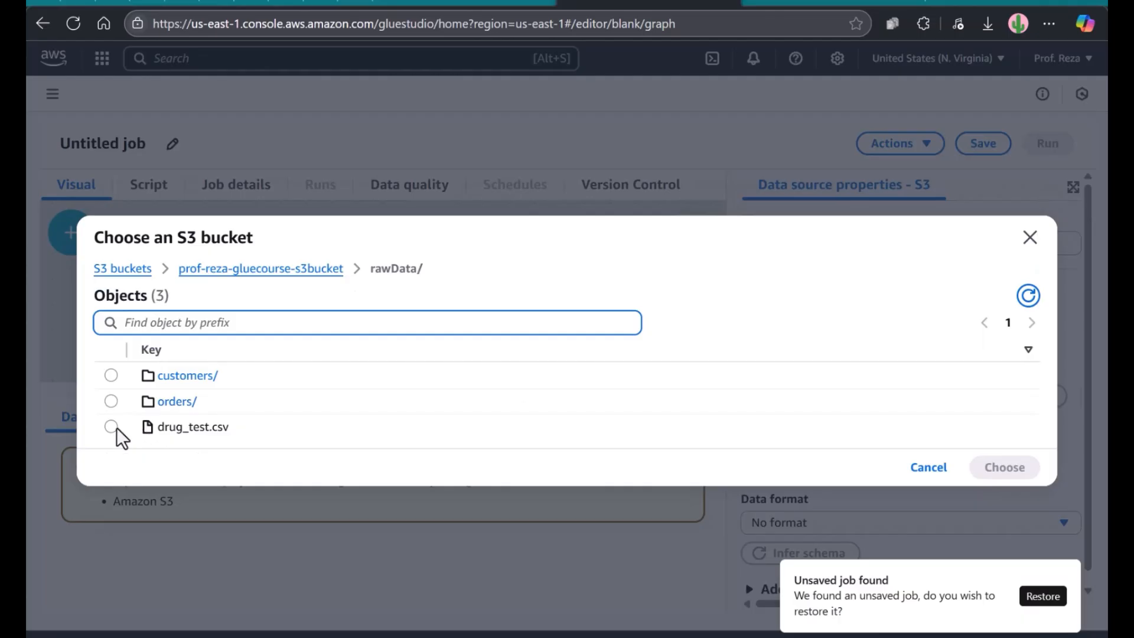
{"action": "left_click", "coordinate": [112, 427]}
{"action": "left_click", "coordinate": [1012, 469]}
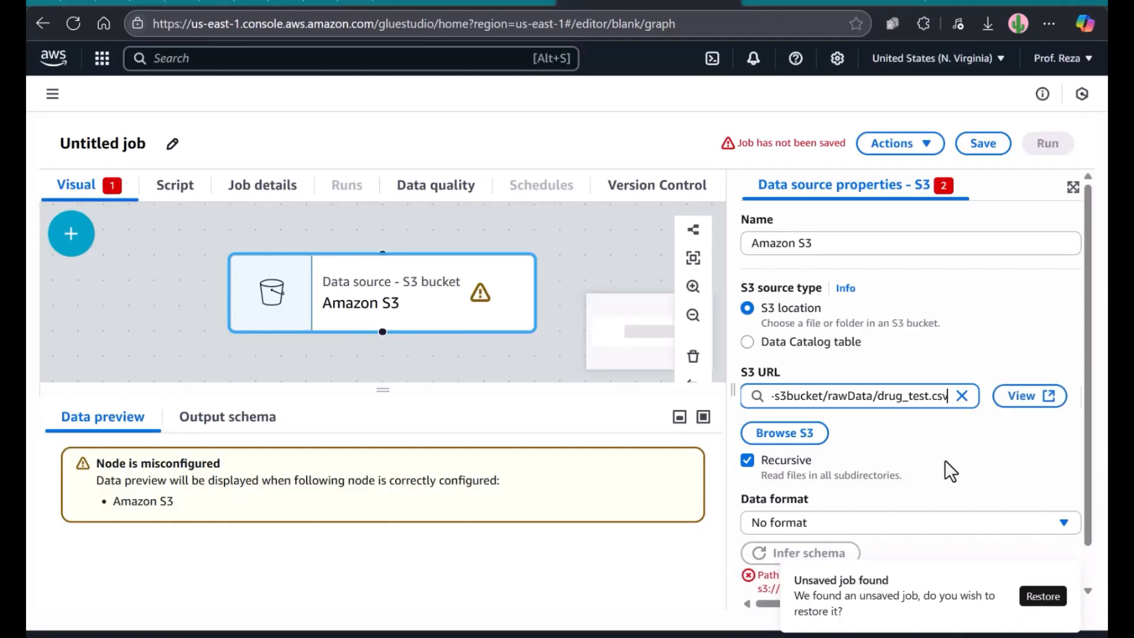
- Set the Amazon S3 source's data format to CSV and check the remaining format options
{"action": "left_click", "coordinate": [852, 509]}
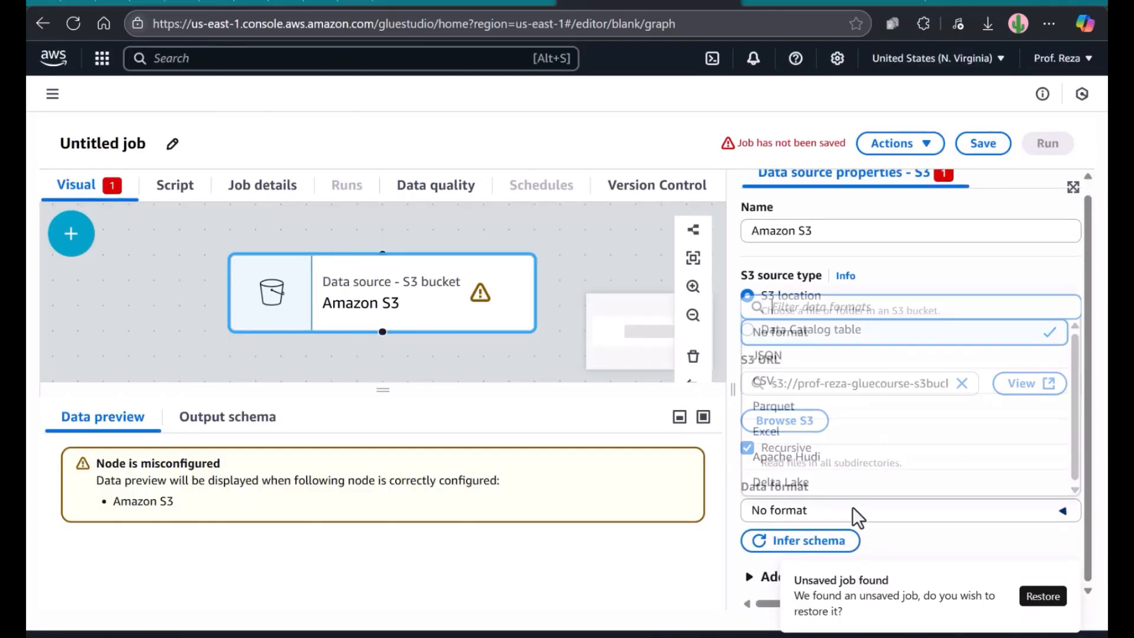
{"action": "left_click", "coordinate": [785, 383]}
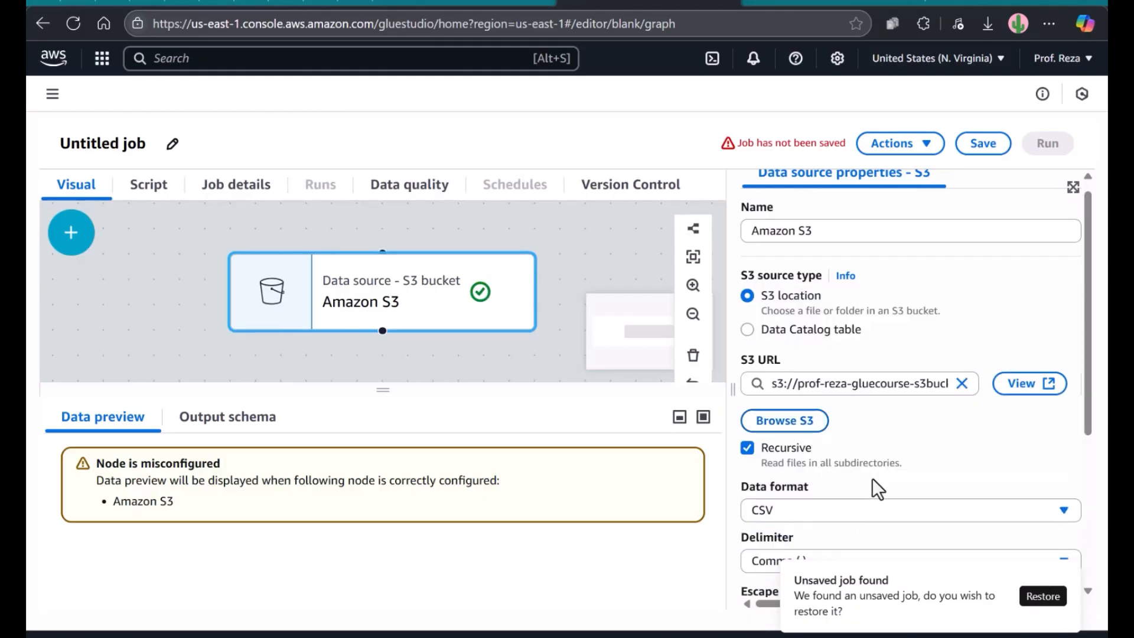
{"action": "scroll", "coordinate": [872, 477], "scroll_direction": "down", "scroll_amount": 4}
- Try to save the untitled job, then rename it lambda_function_test
{"action": "left_click", "coordinate": [982, 145]}
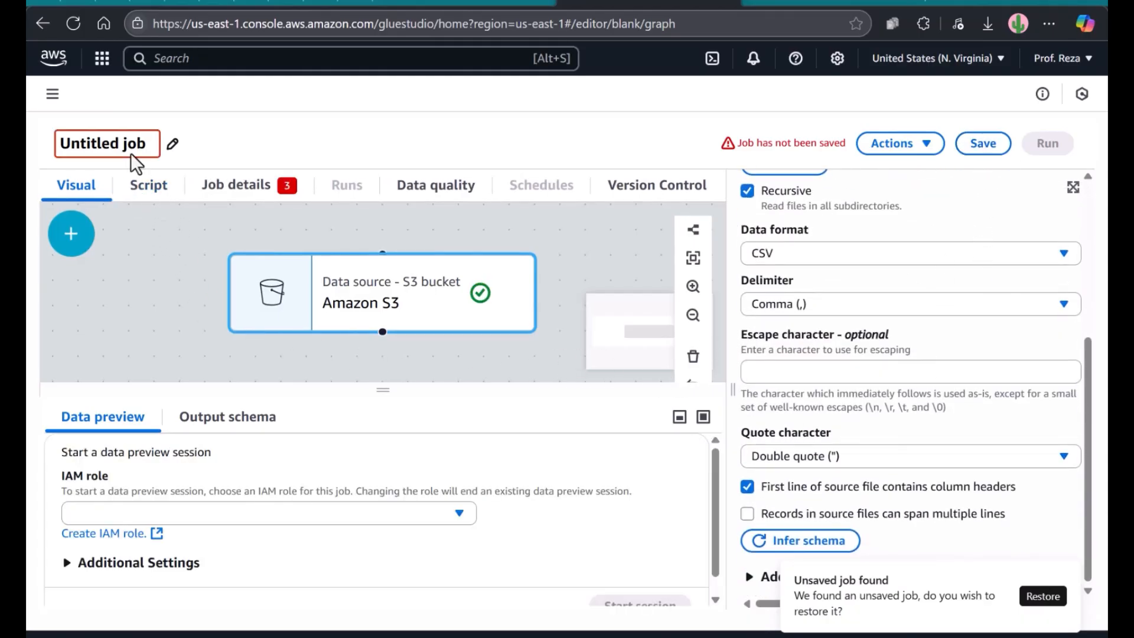
{"action": "left_click_drag", "start_coordinate": [145, 144], "coordinate": [64, 146]}
{"action": "type", "text": "lambda"}
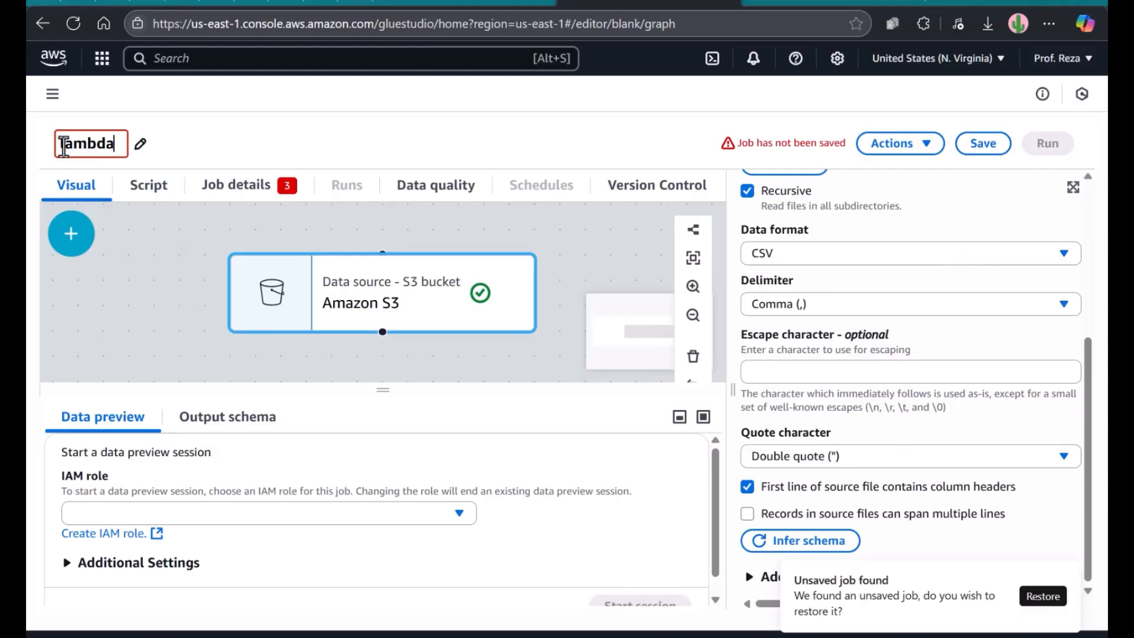
{"action": "type", "text": "_function_"}
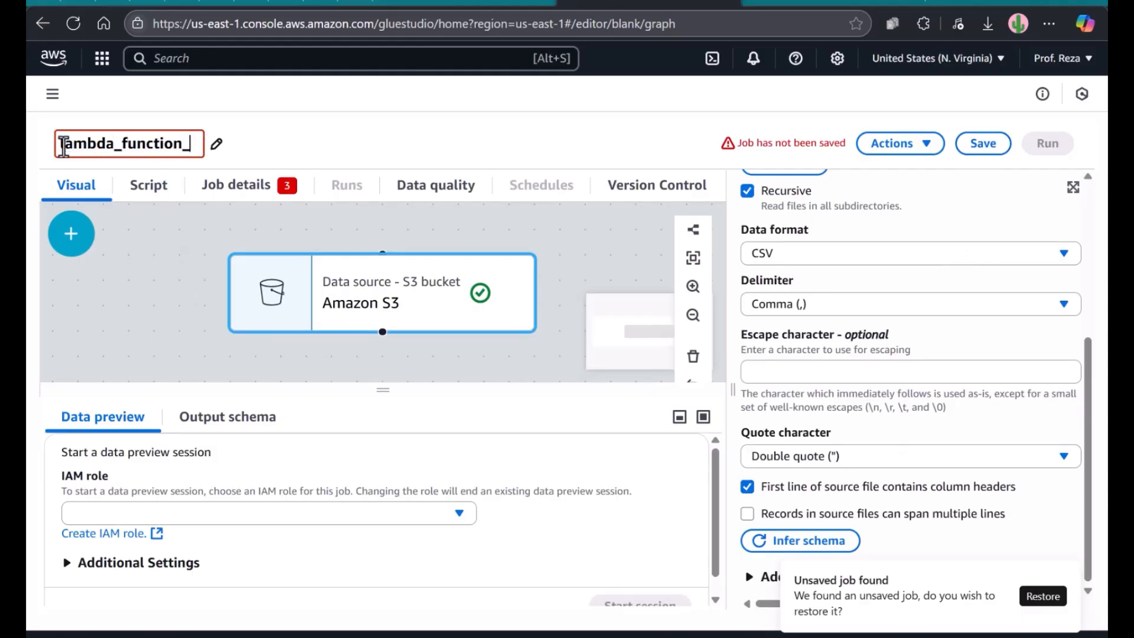
{"action": "type", "text": "test"}
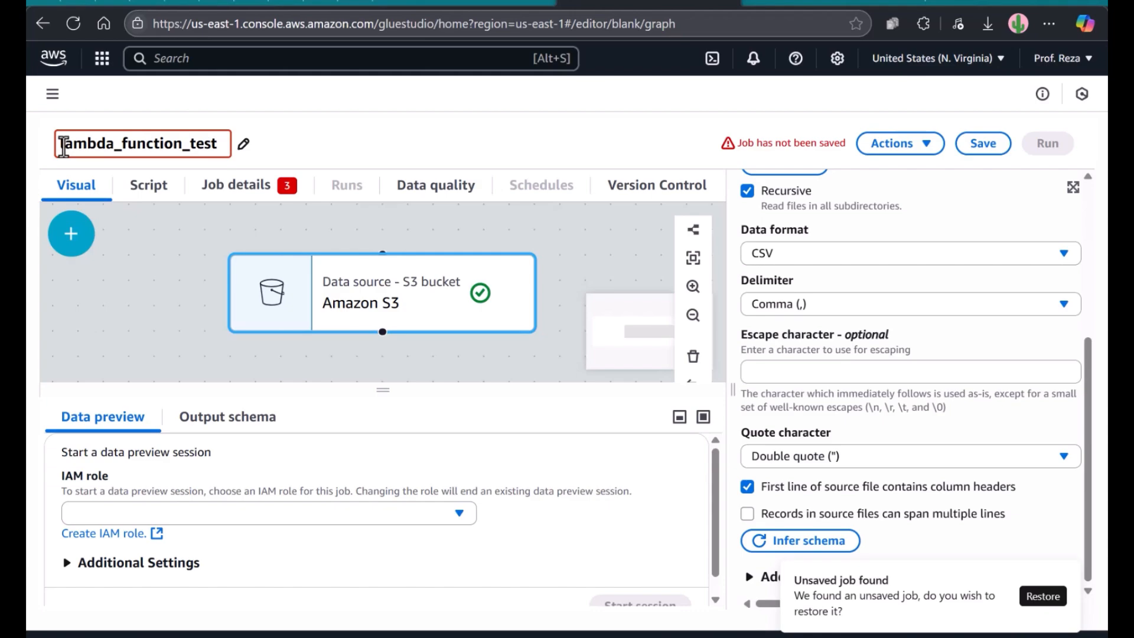
- Assign the AWSGlueCourse IAM role prefixed with the instructor's name in the job details and save the job
{"action": "left_click", "coordinate": [237, 193]}
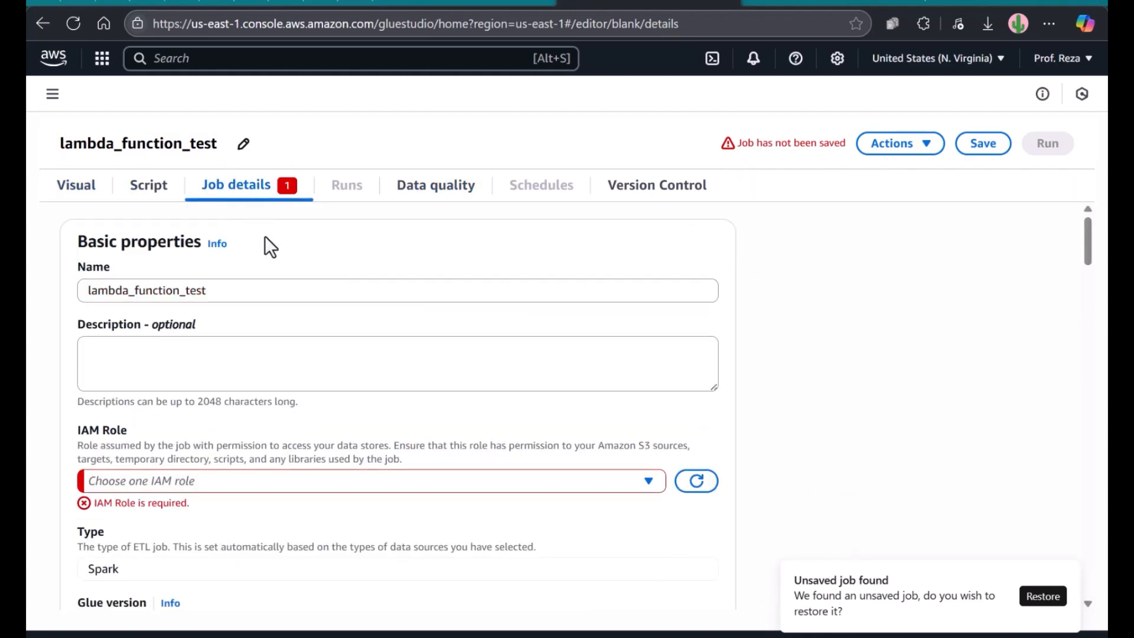
{"action": "scroll", "coordinate": [233, 378], "scroll_direction": "down", "scroll_amount": 2}
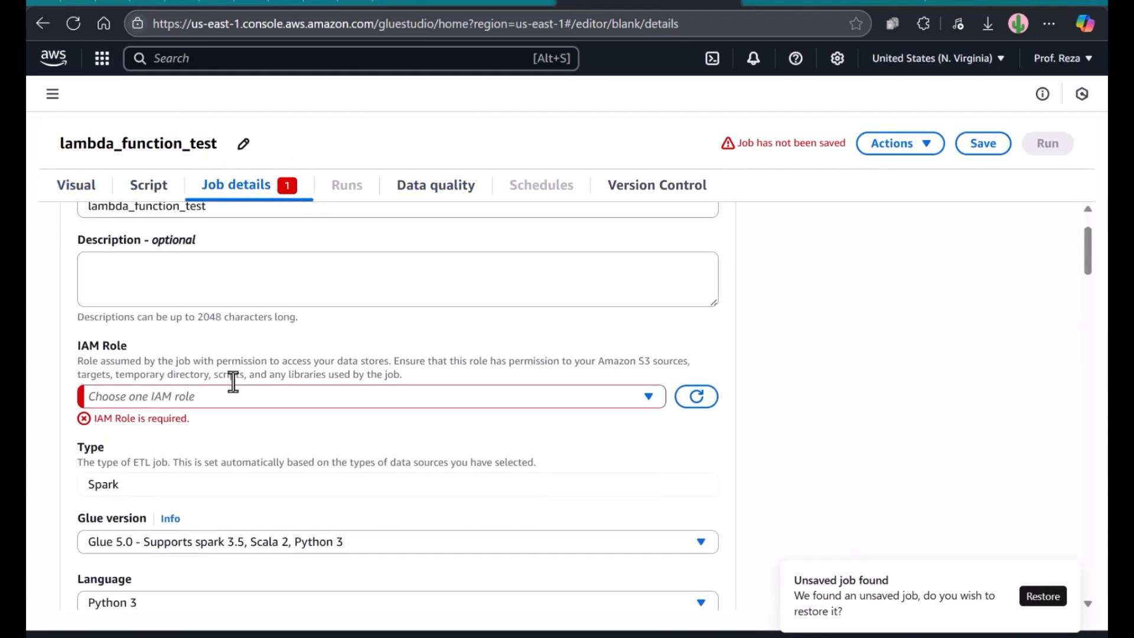
{"action": "left_click", "coordinate": [646, 400]}
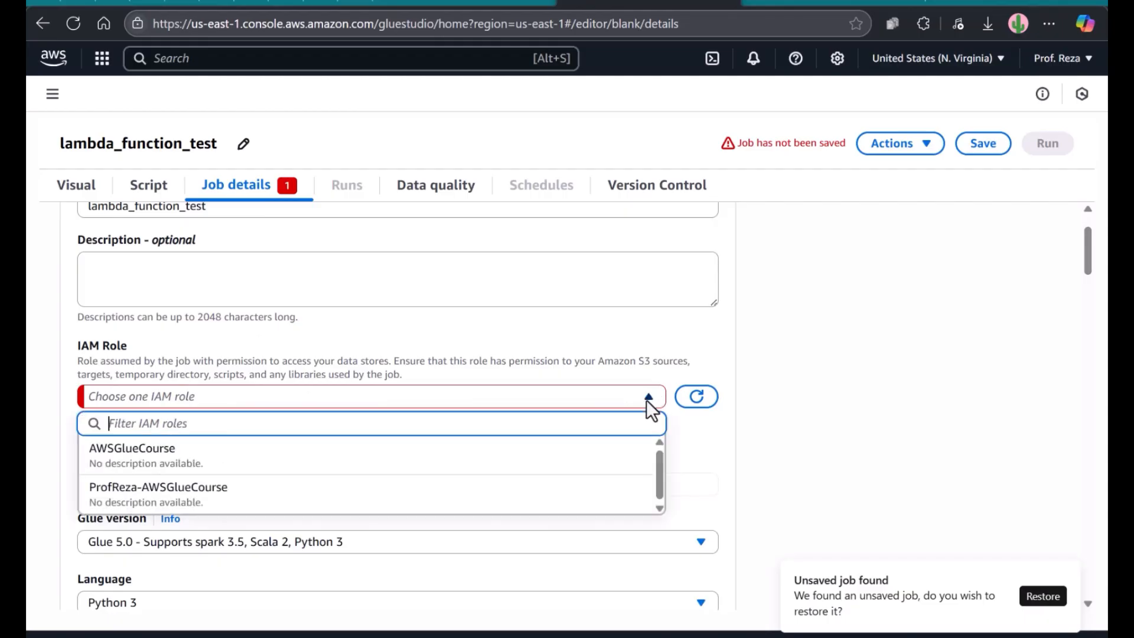
{"action": "left_click", "coordinate": [231, 497]}
{"action": "scroll", "coordinate": [448, 452], "scroll_direction": "down", "scroll_amount": 2}
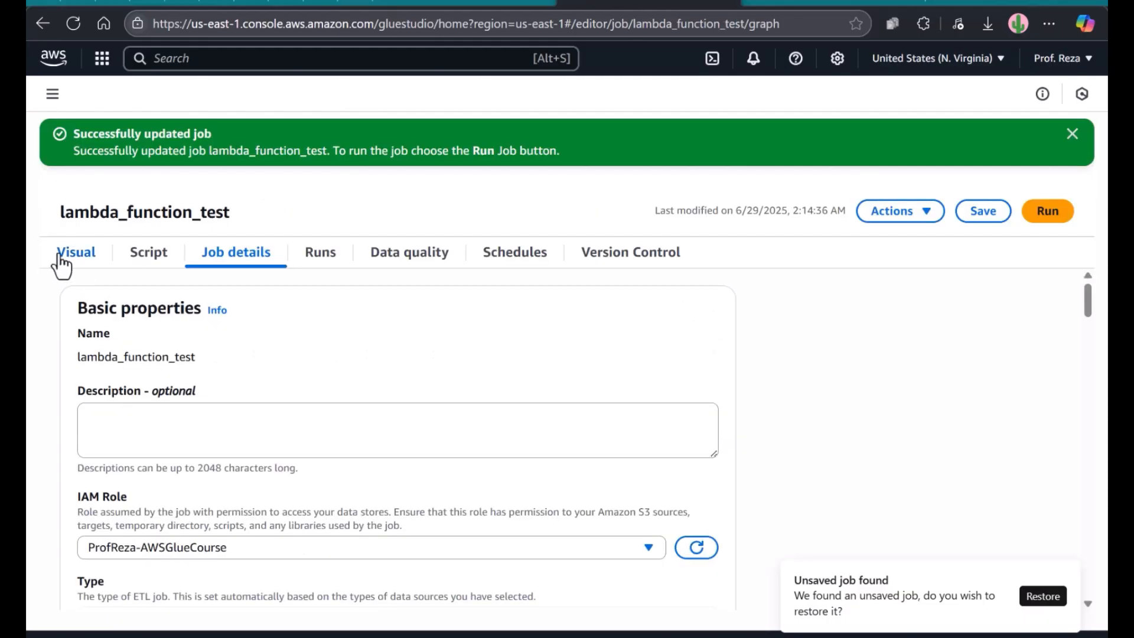
- Return to the visual job graph and examine the Amazon S3 node's data preview and output schema
{"action": "left_click", "coordinate": [60, 256]}
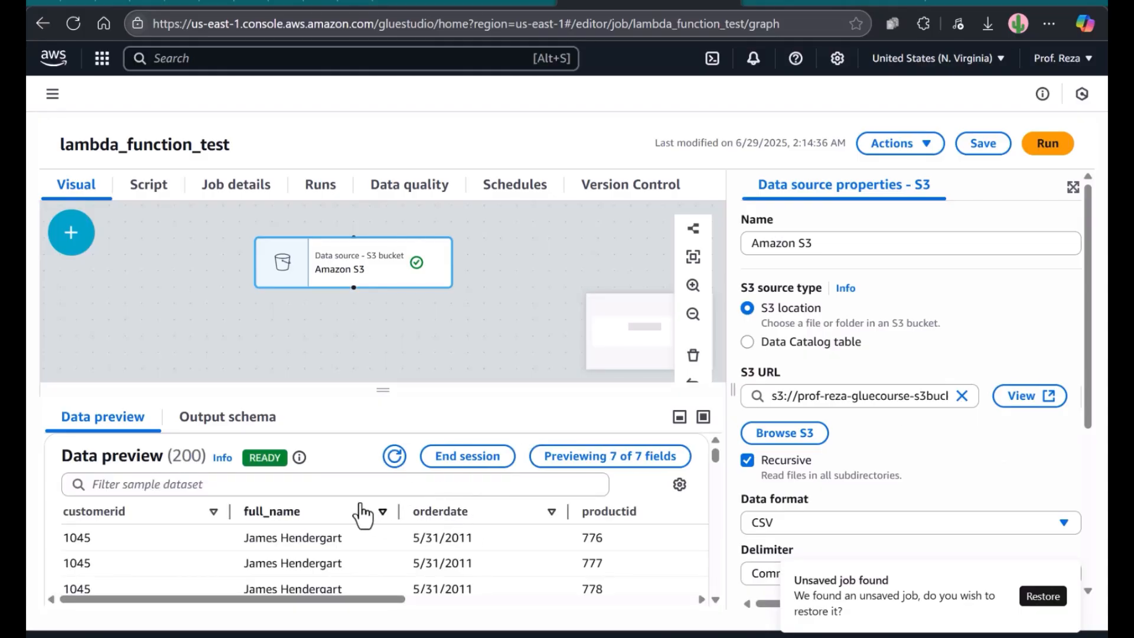
{"action": "scroll", "coordinate": [336, 526], "scroll_direction": "up", "scroll_amount": 2}
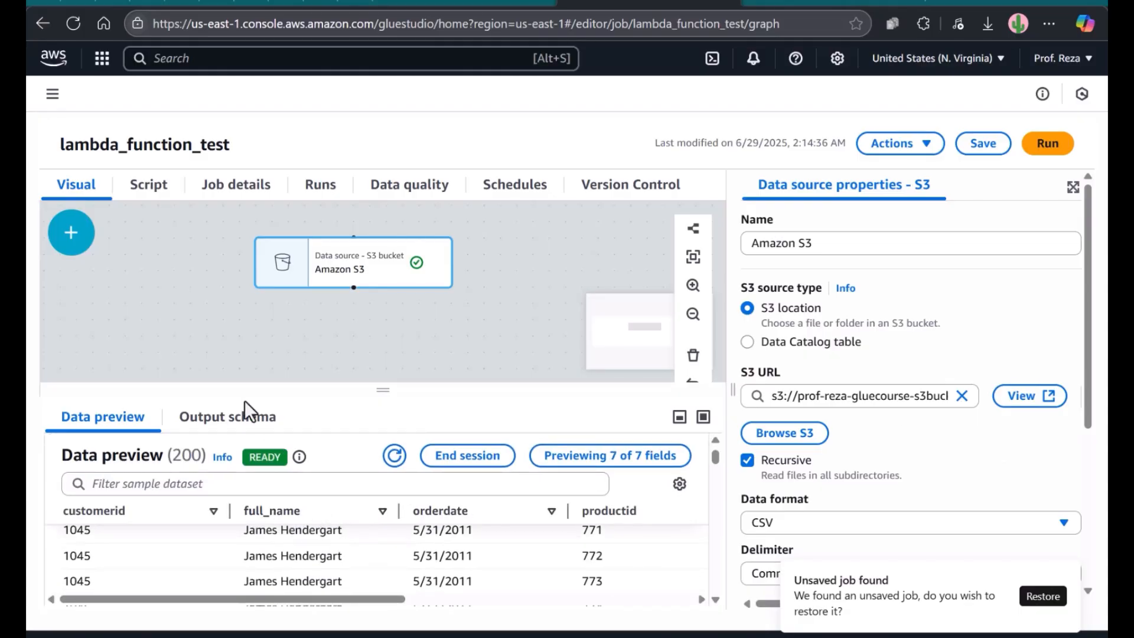
{"action": "left_click", "coordinate": [249, 420]}
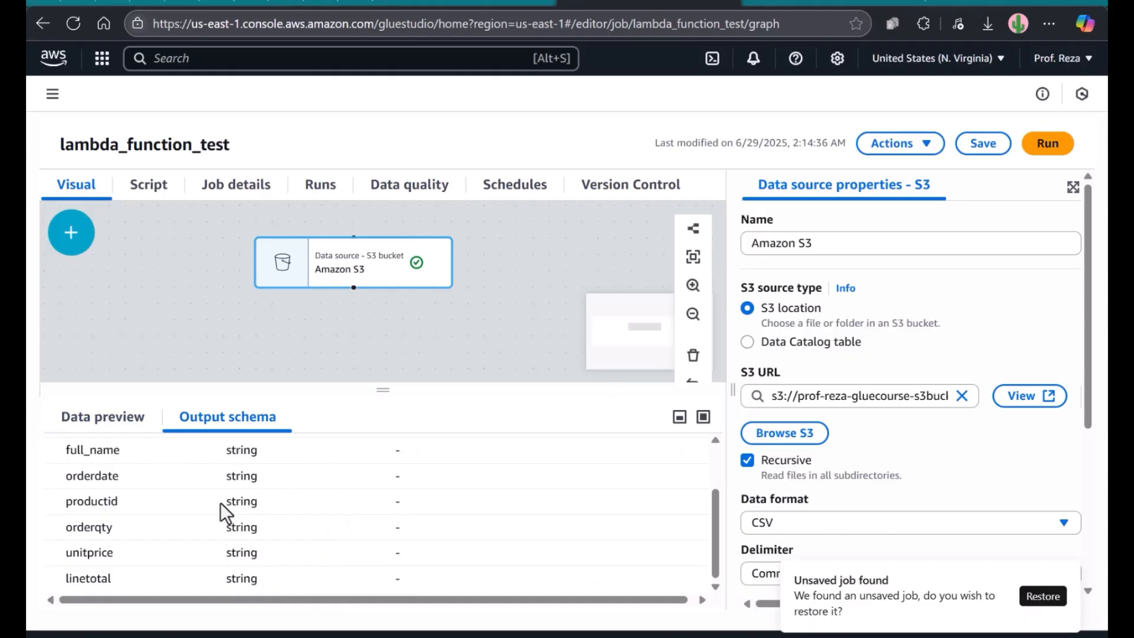
{"action": "scroll", "coordinate": [221, 502], "scroll_direction": "down", "scroll_amount": 2}
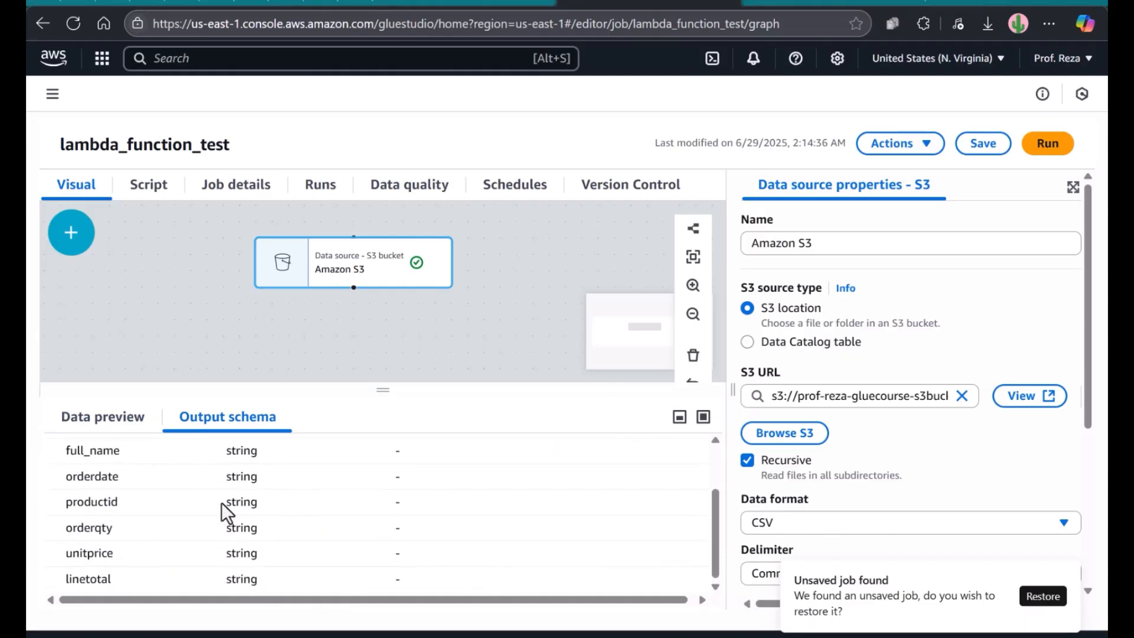
{"action": "scroll", "coordinate": [222, 502], "scroll_direction": "up", "scroll_amount": 3}
- Add an Add Current Timestamp transform with Amazon S3 as parent, timestamp column current-timestamp and format yyyyMMddHHmmss
{"action": "left_click", "coordinate": [158, 274]}
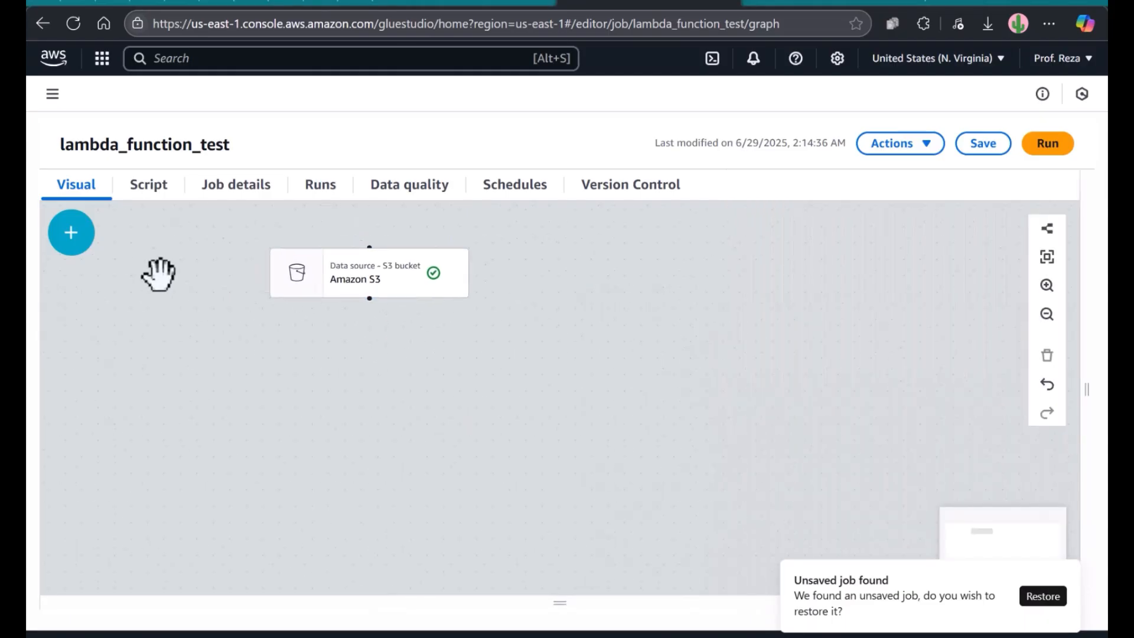
{"action": "left_click", "coordinate": [70, 249]}
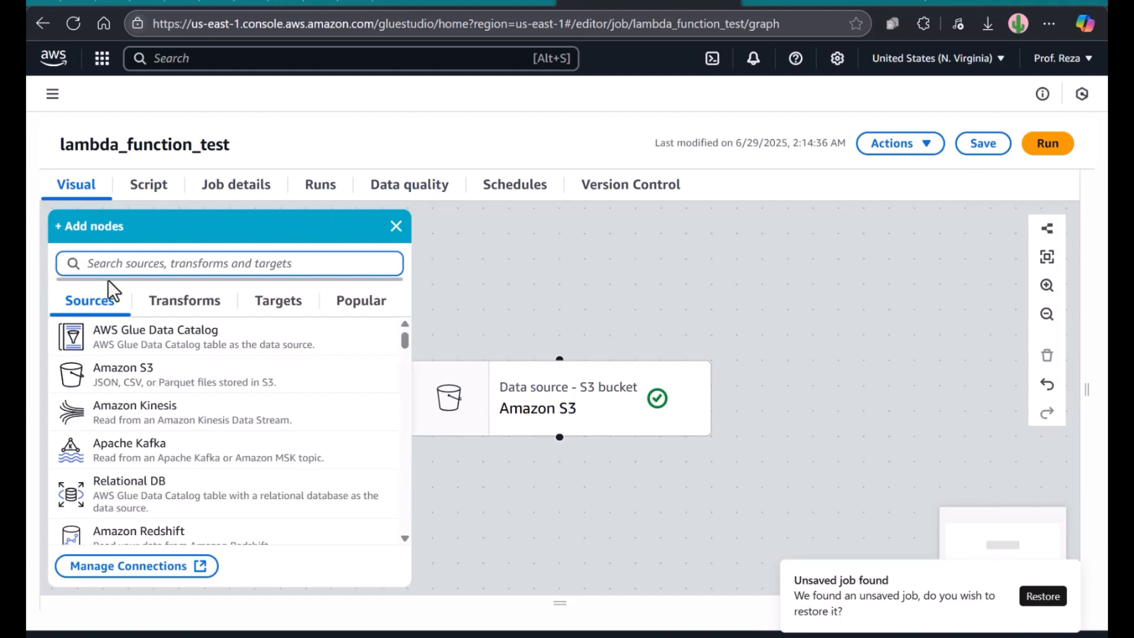
{"action": "type", "text": "time"}
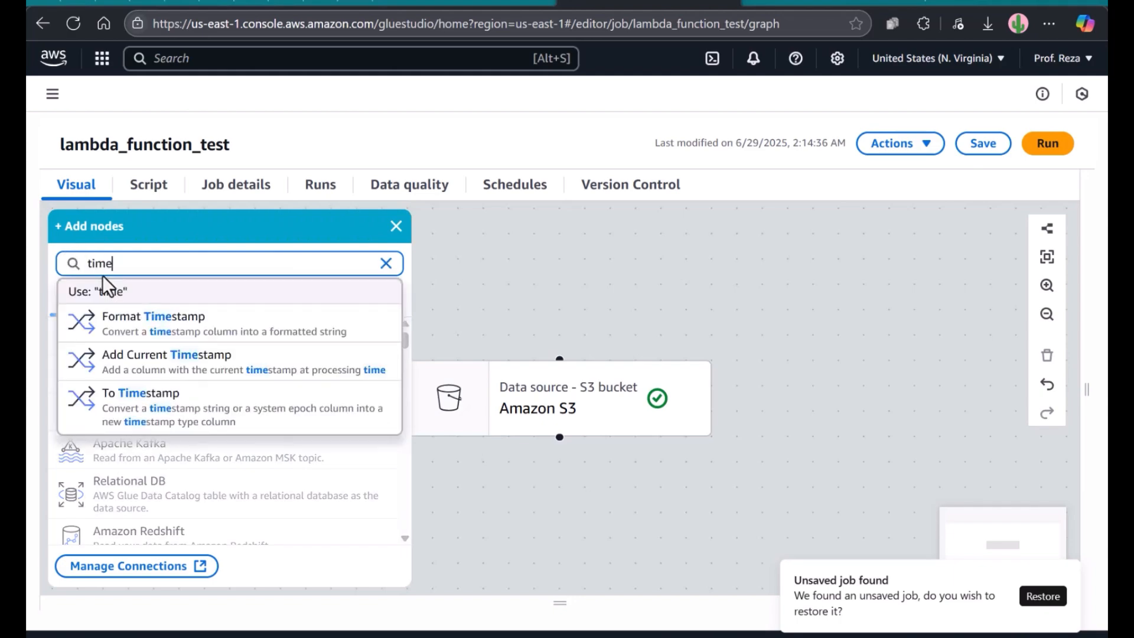
{"action": "left_click", "coordinate": [202, 365]}
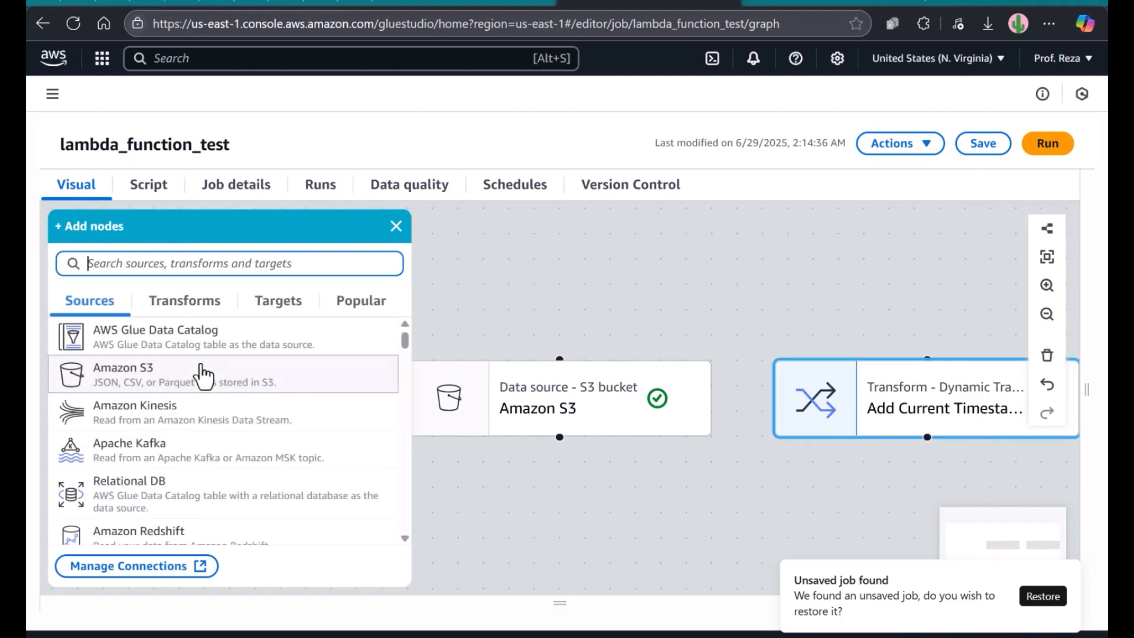
{"action": "left_click", "coordinate": [907, 431]}
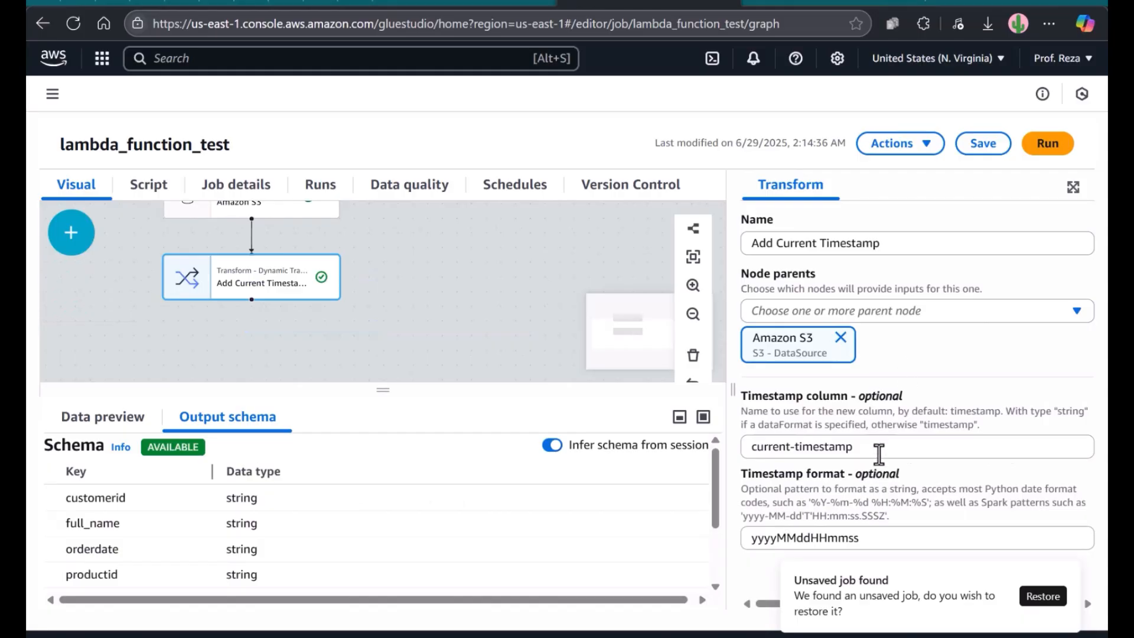
{"action": "left_click_drag", "start_coordinate": [886, 448], "coordinate": [745, 449]}
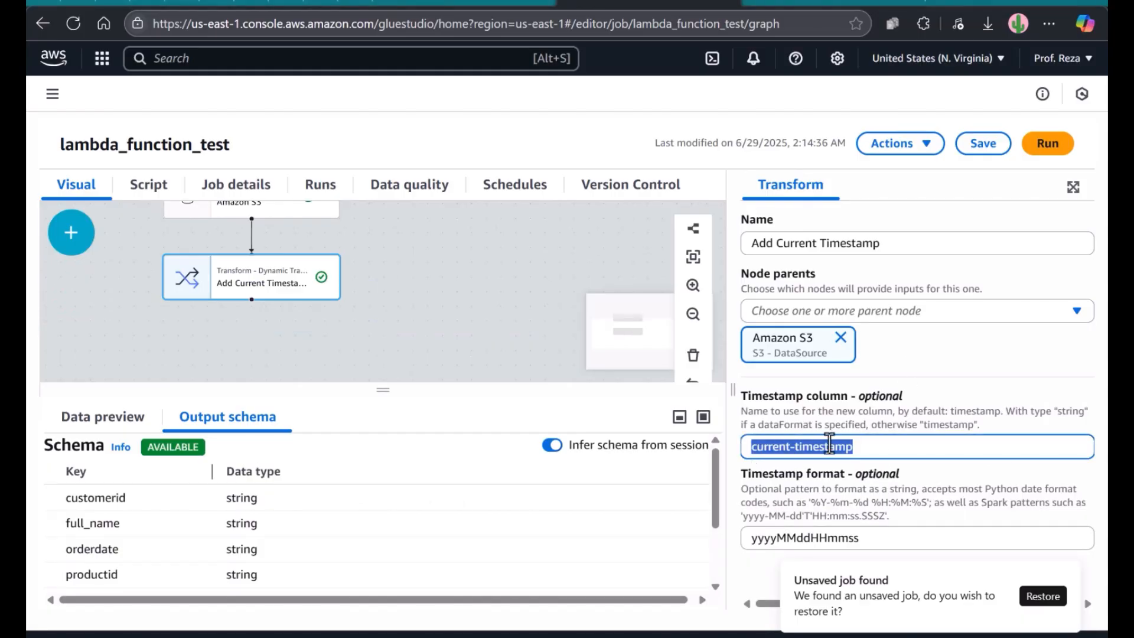
{"action": "left_click", "coordinate": [868, 447]}
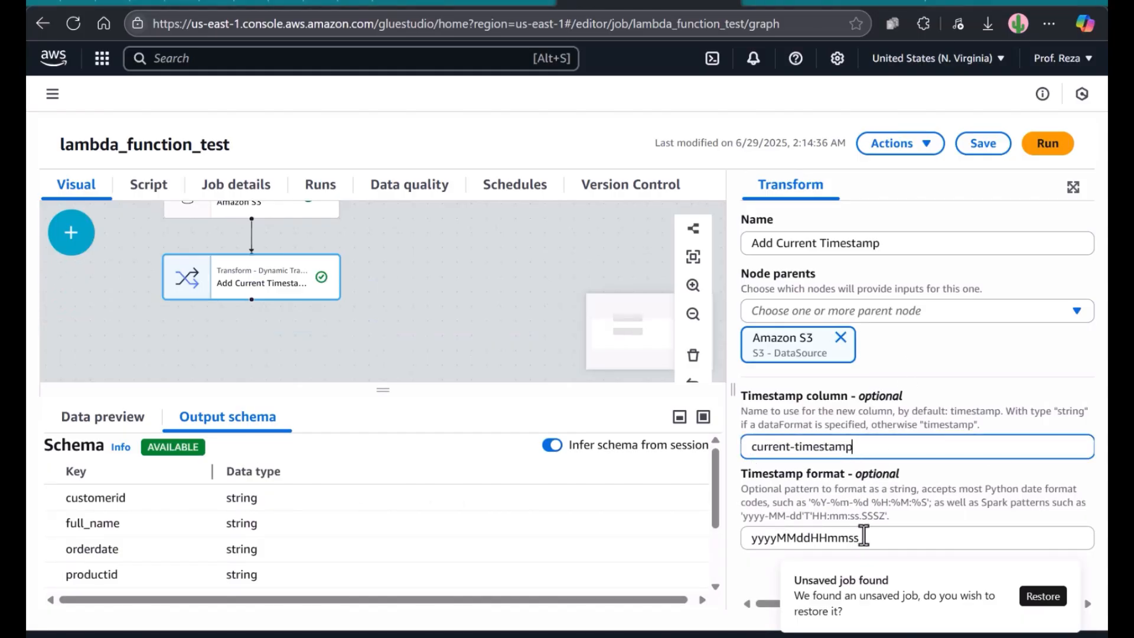
{"action": "left_click_drag", "start_coordinate": [864, 536], "coordinate": [748, 534]}
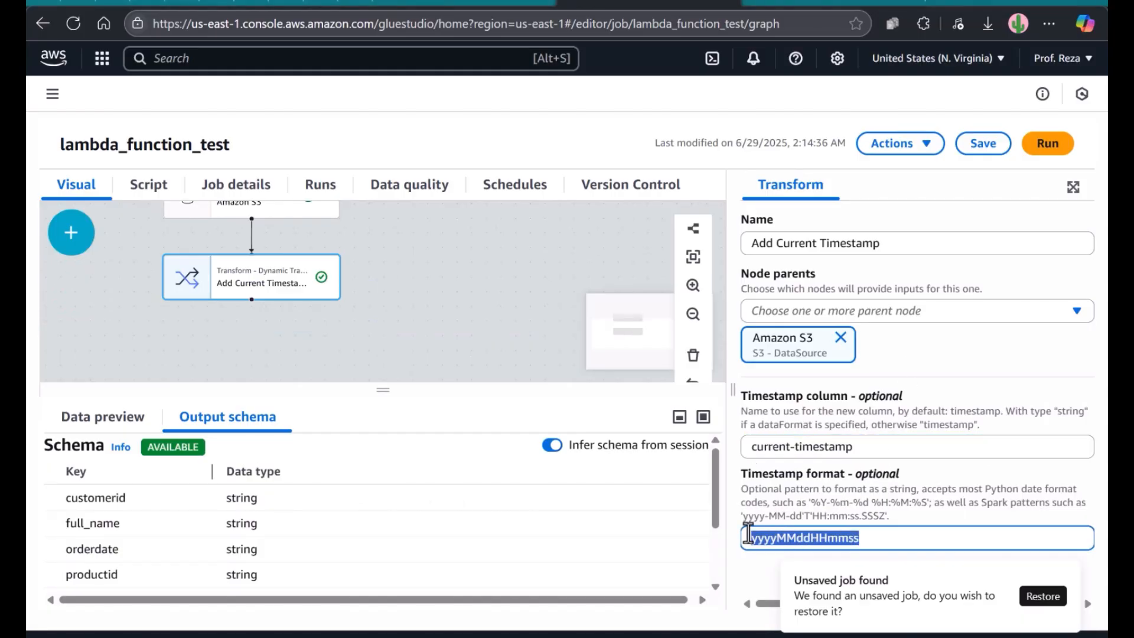
{"action": "left_click", "coordinate": [874, 533]}
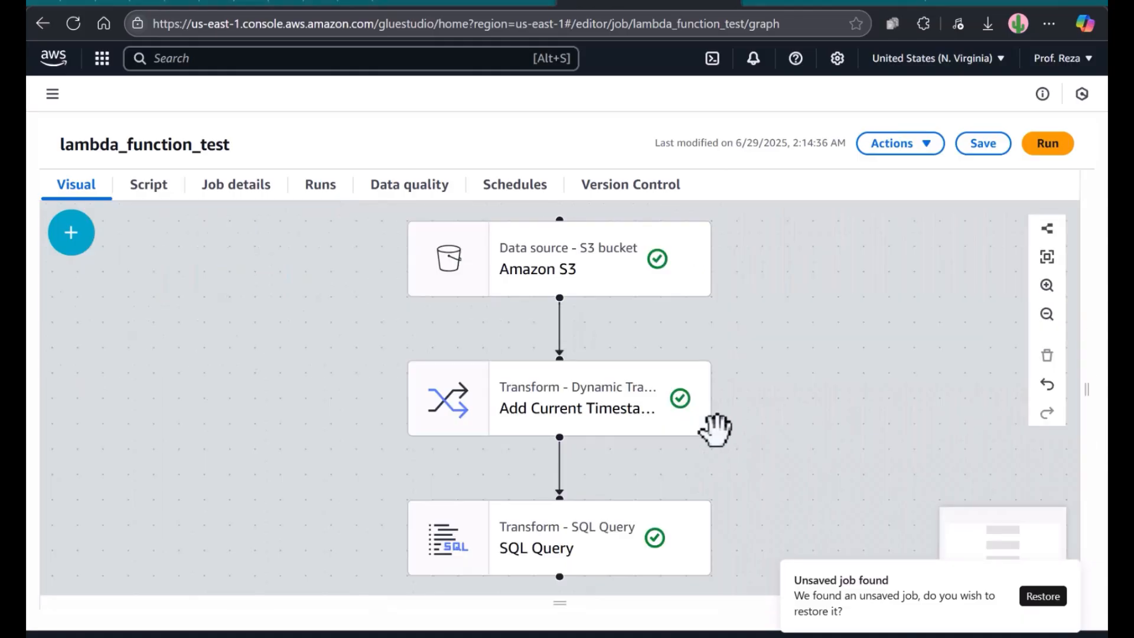
- Examine the SQL Query transform's name, node parent, SQL alias and query statement
{"action": "left_click", "coordinate": [625, 538]}
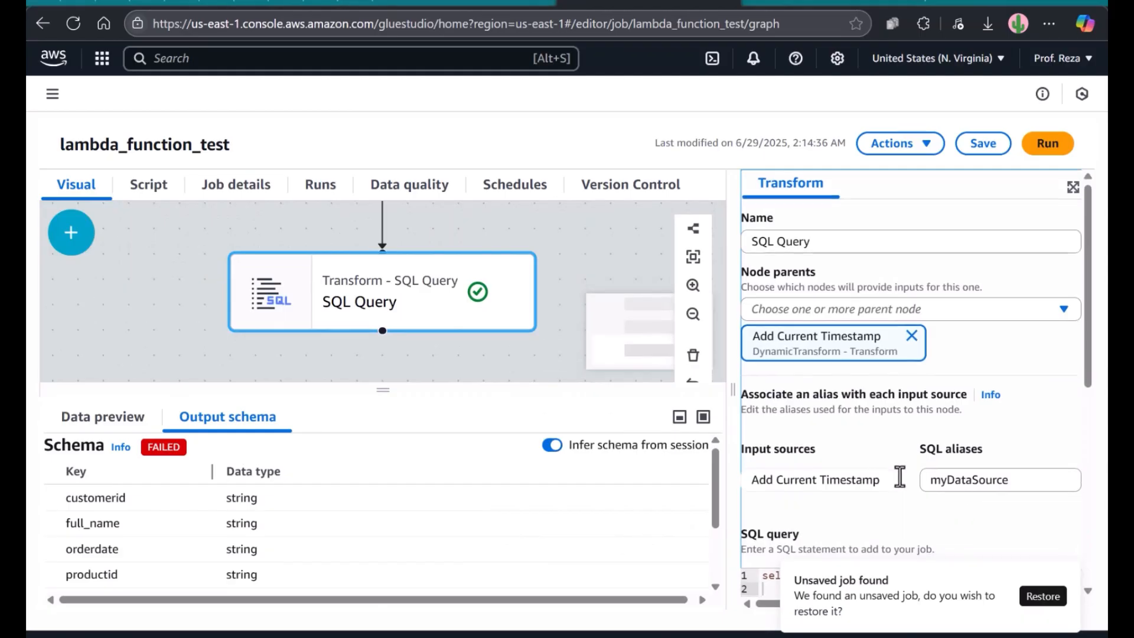
{"action": "scroll", "coordinate": [945, 476], "scroll_direction": "down", "scroll_amount": 4}
{"action": "scroll", "coordinate": [957, 450], "scroll_direction": "up", "scroll_amount": 4}
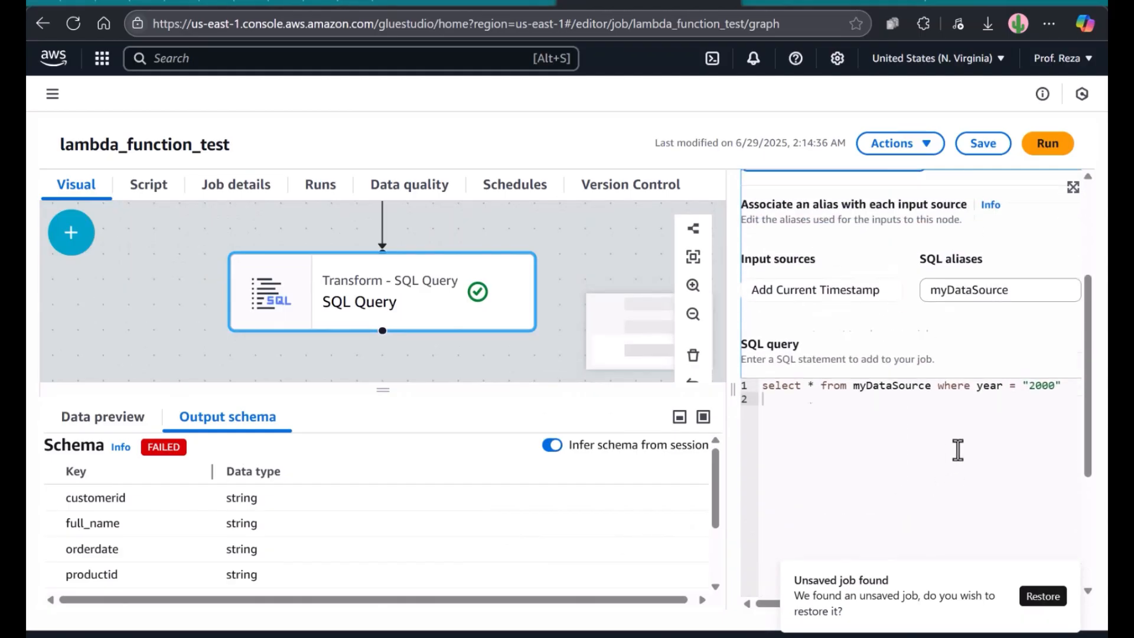
{"action": "left_click", "coordinate": [829, 243]}
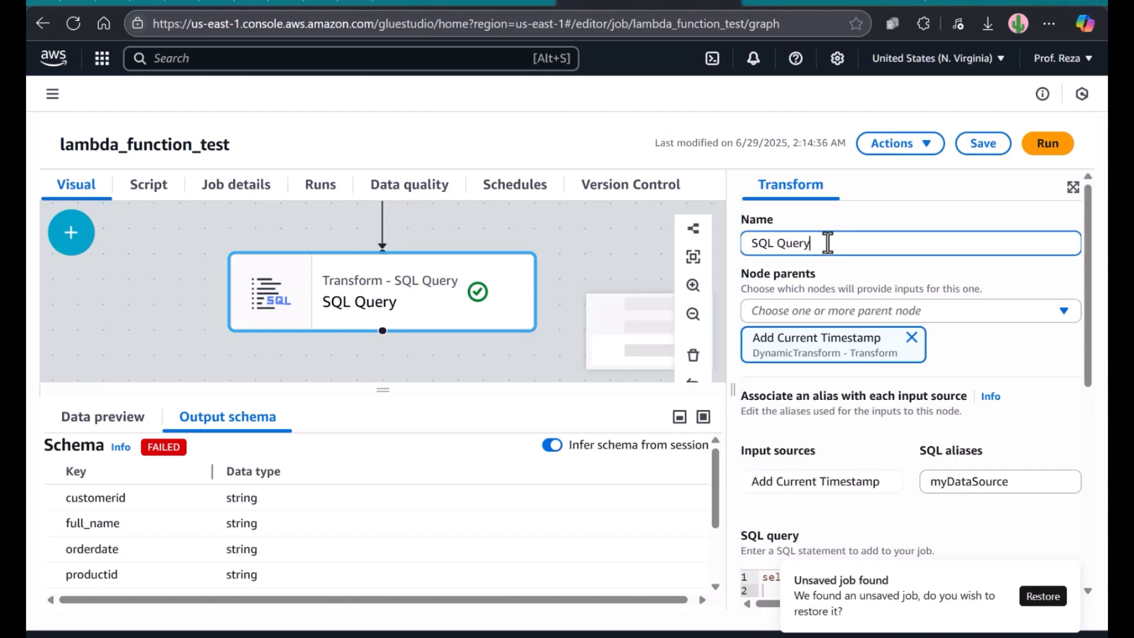
{"action": "scroll", "coordinate": [832, 254], "scroll_direction": "down", "scroll_amount": 3}
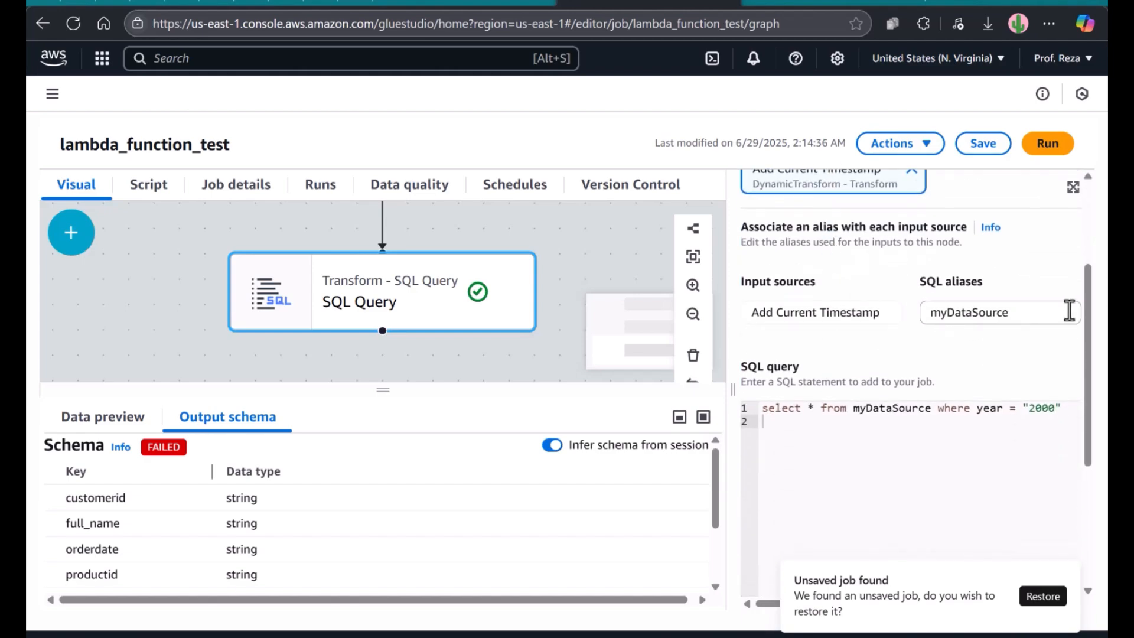
{"action": "left_click_drag", "start_coordinate": [1060, 409], "coordinate": [736, 408]}
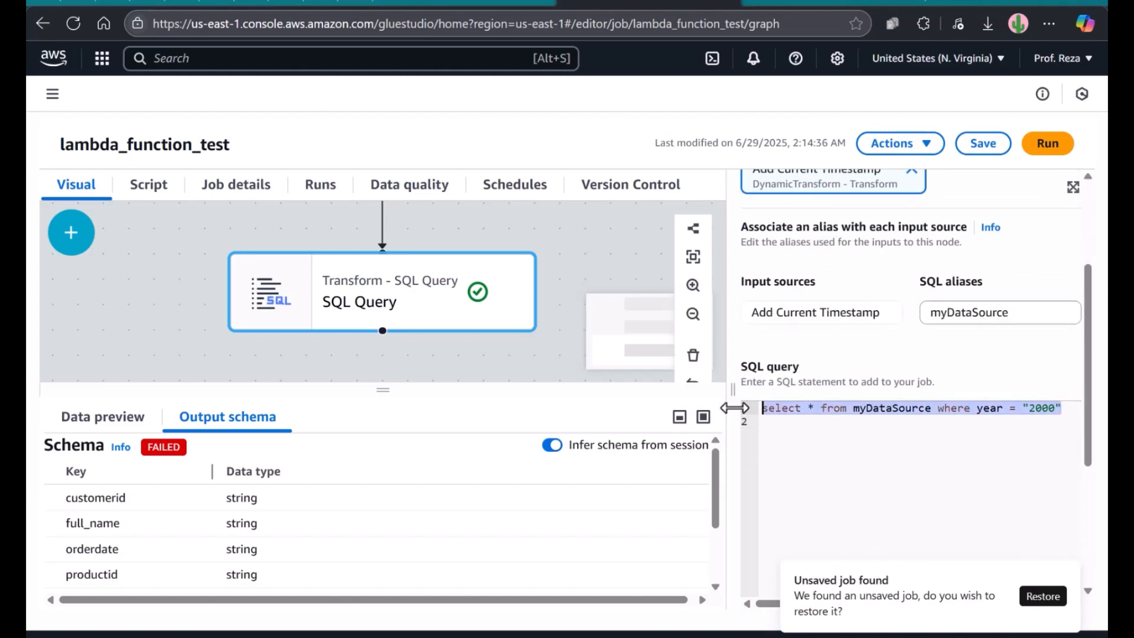
{"action": "left_click", "coordinate": [808, 451]}
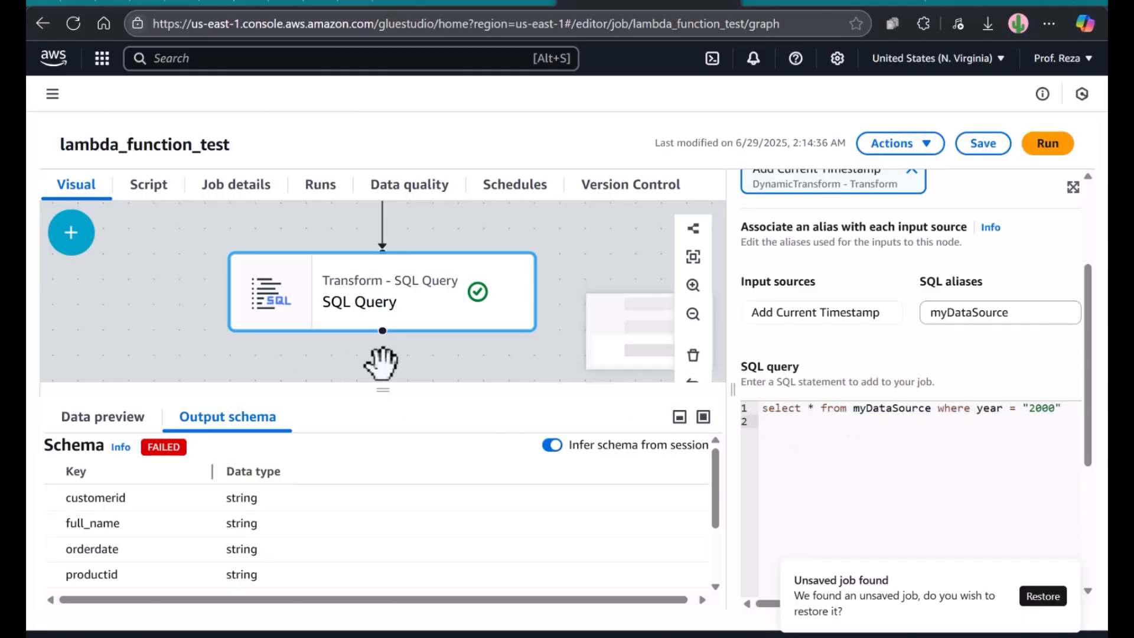
- Add an Amazon S3 source node and set its S3 URL to the processedData/ folder in the instructor's gluecourse bucket
{"action": "left_click", "coordinate": [80, 253]}
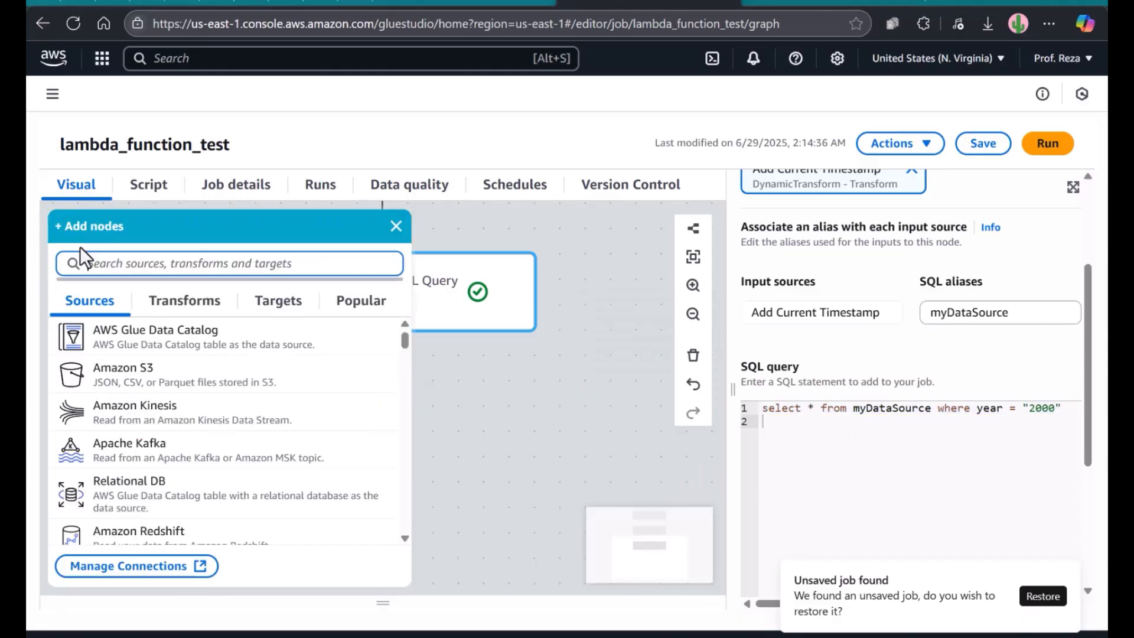
{"action": "left_click", "coordinate": [154, 372]}
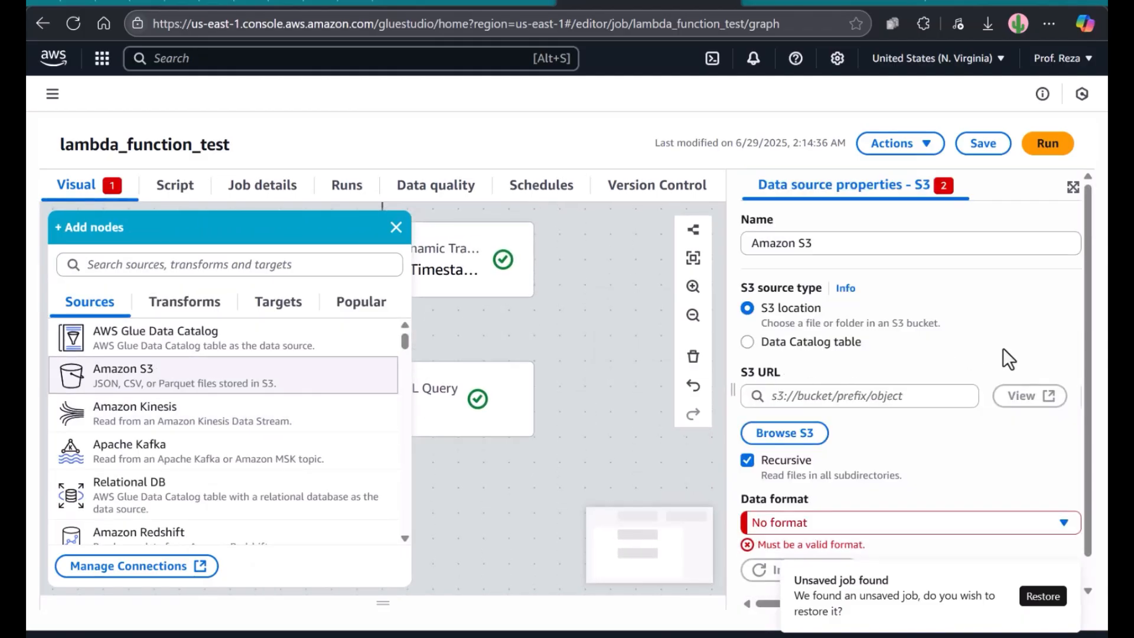
{"action": "left_click", "coordinate": [892, 413]}
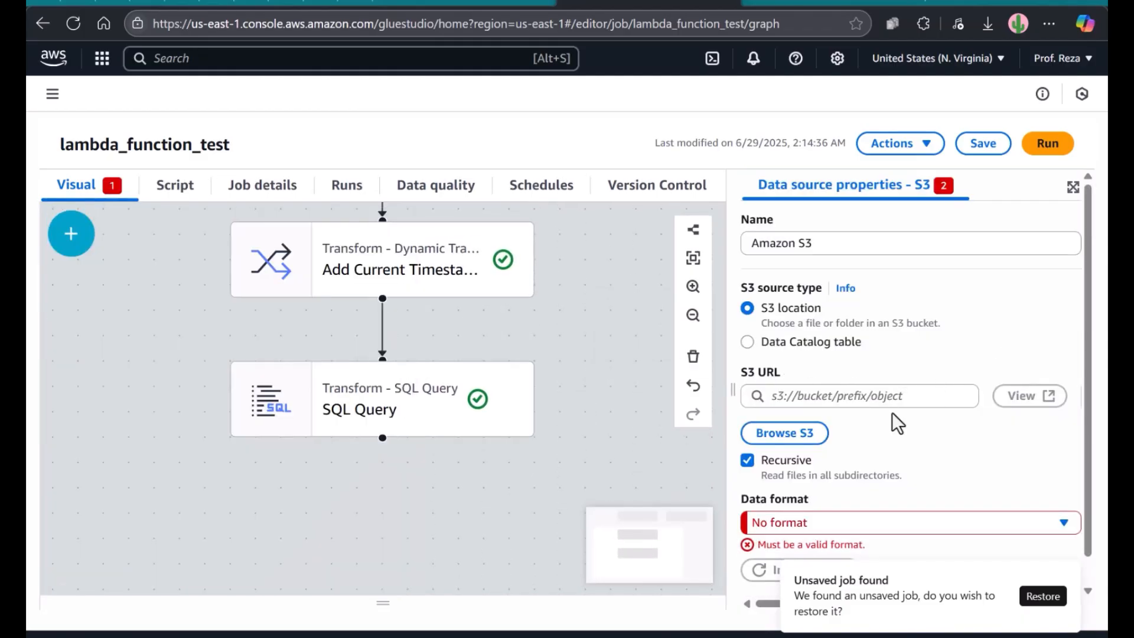
{"action": "left_click", "coordinate": [802, 446]}
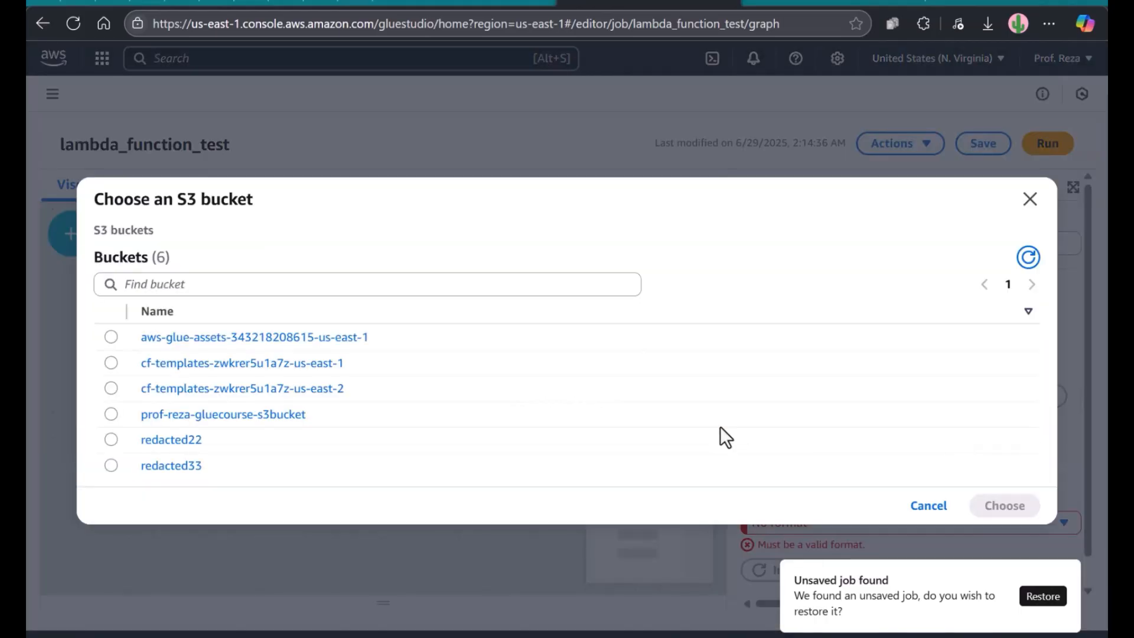
{"action": "left_click", "coordinate": [276, 414]}
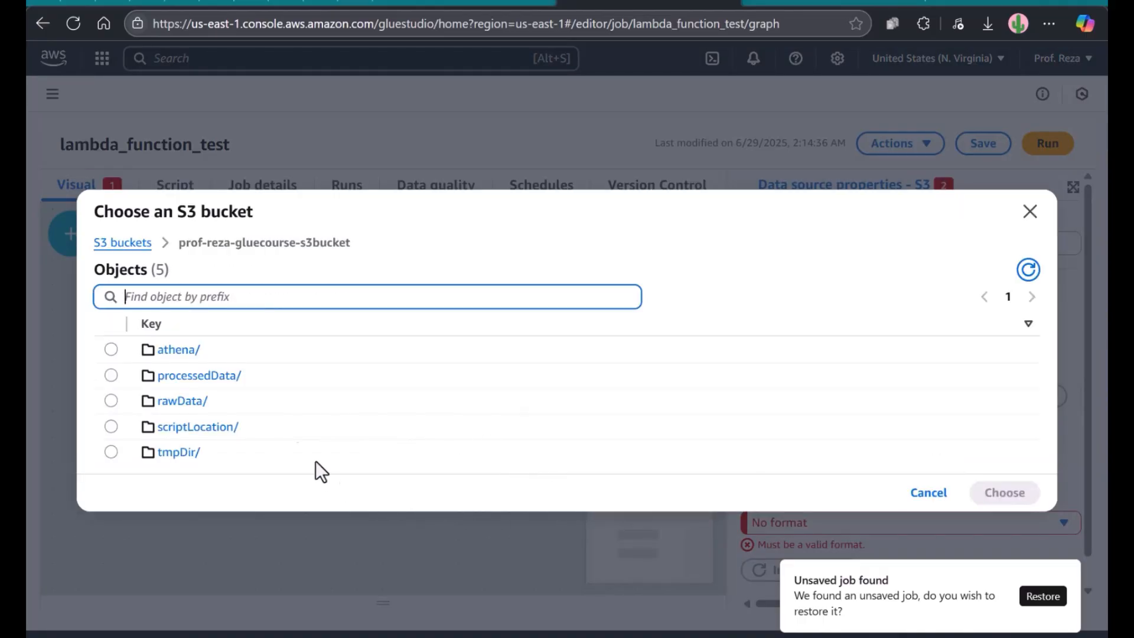
{"action": "left_click", "coordinate": [113, 373]}
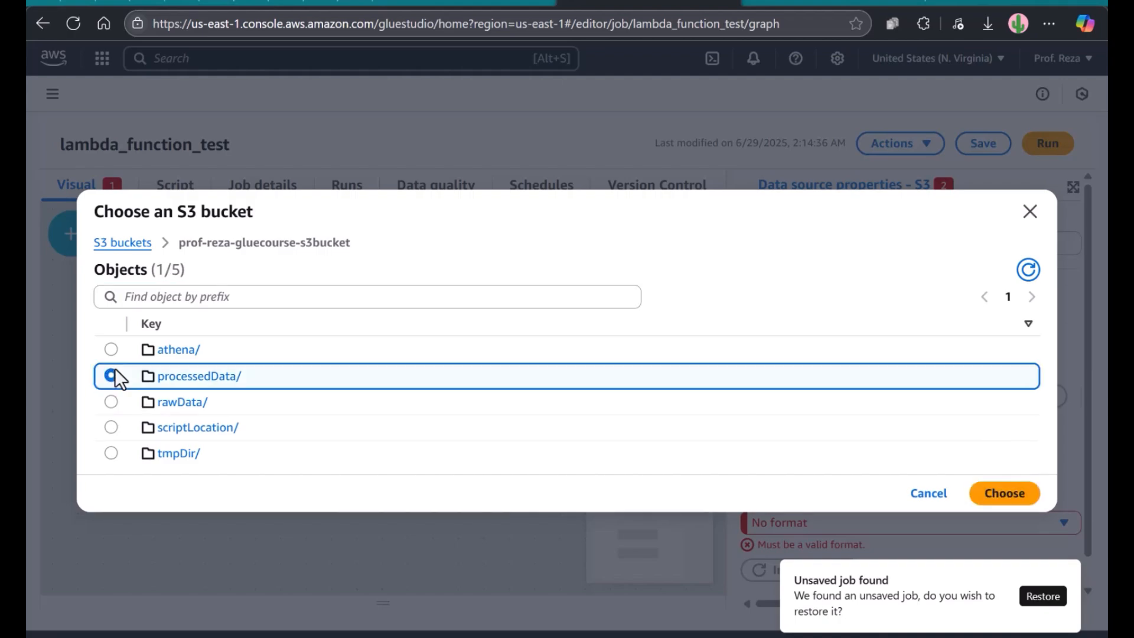
{"action": "left_click", "coordinate": [992, 496]}
- Set the new Amazon S3 source's data format to CSV and review its delimiter, quote character and header options
{"action": "scroll", "coordinate": [938, 499], "scroll_direction": "down", "scroll_amount": 1}
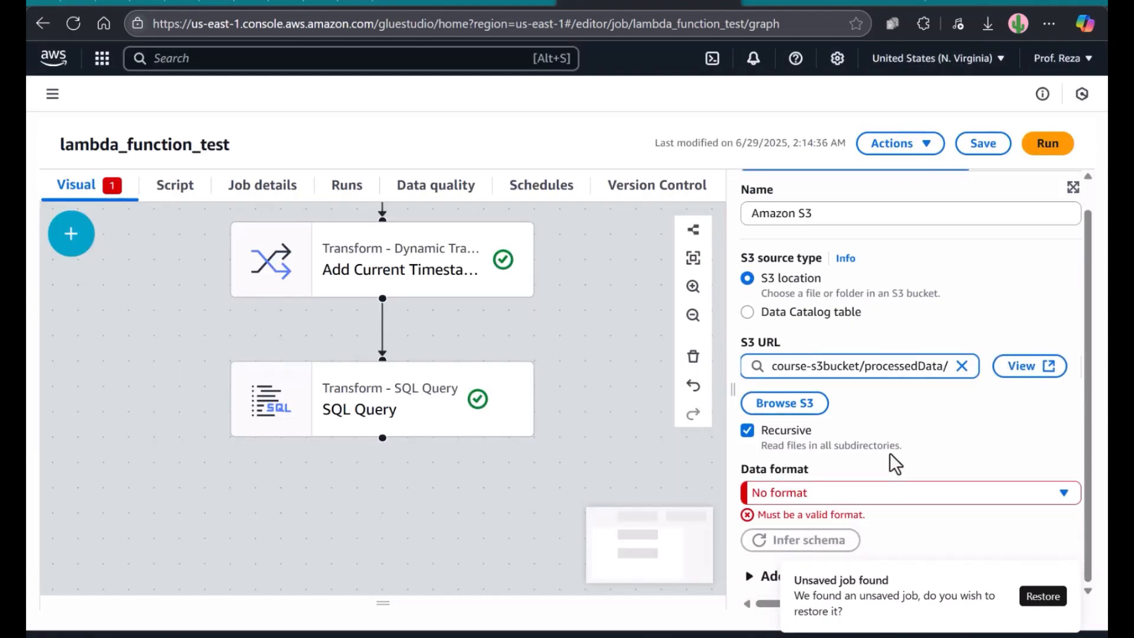
{"action": "left_click", "coordinate": [820, 495]}
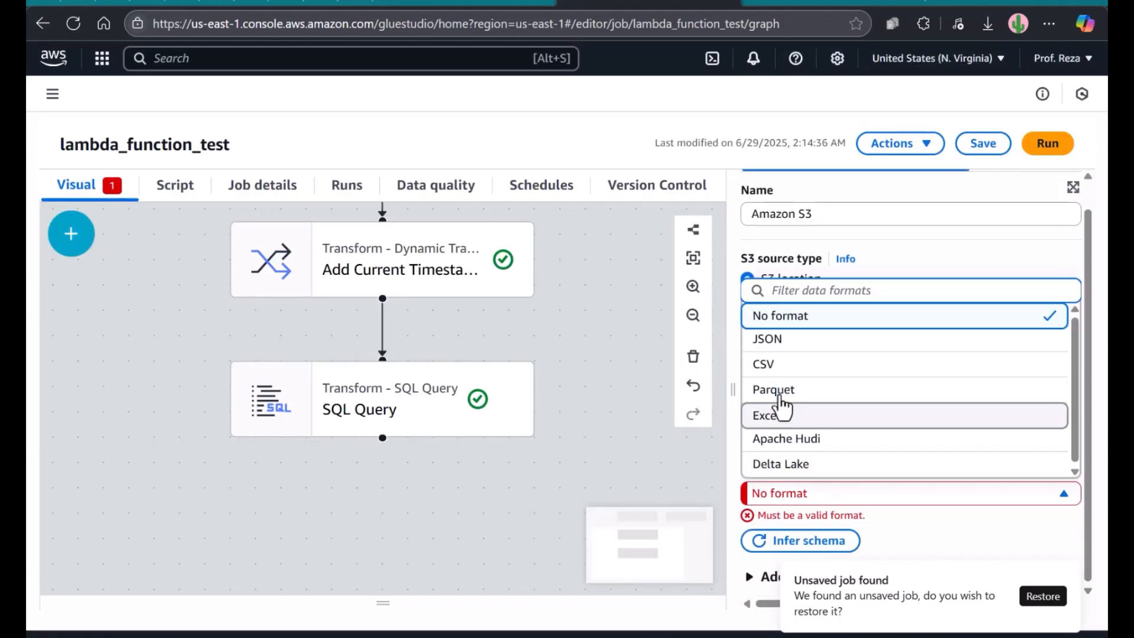
{"action": "left_click", "coordinate": [770, 365]}
{"action": "scroll", "coordinate": [839, 425], "scroll_direction": "down", "scroll_amount": 2}
{"action": "scroll", "coordinate": [860, 444], "scroll_direction": "down", "scroll_amount": 3}
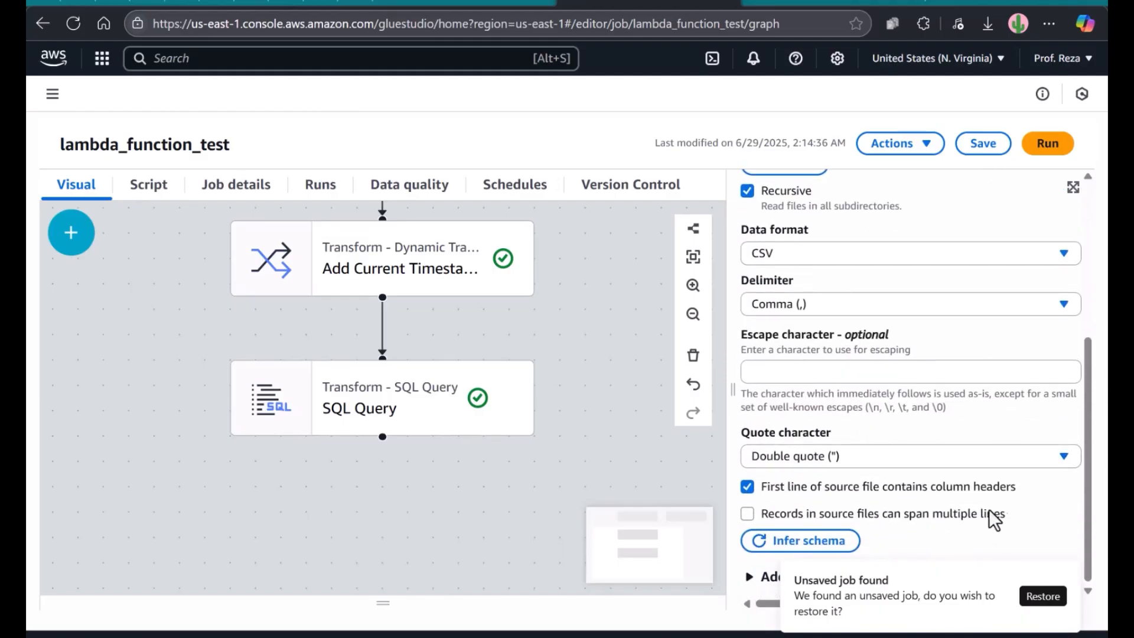
- Save the lambda_function_test job and start a run of it
{"action": "left_click", "coordinate": [984, 152]}
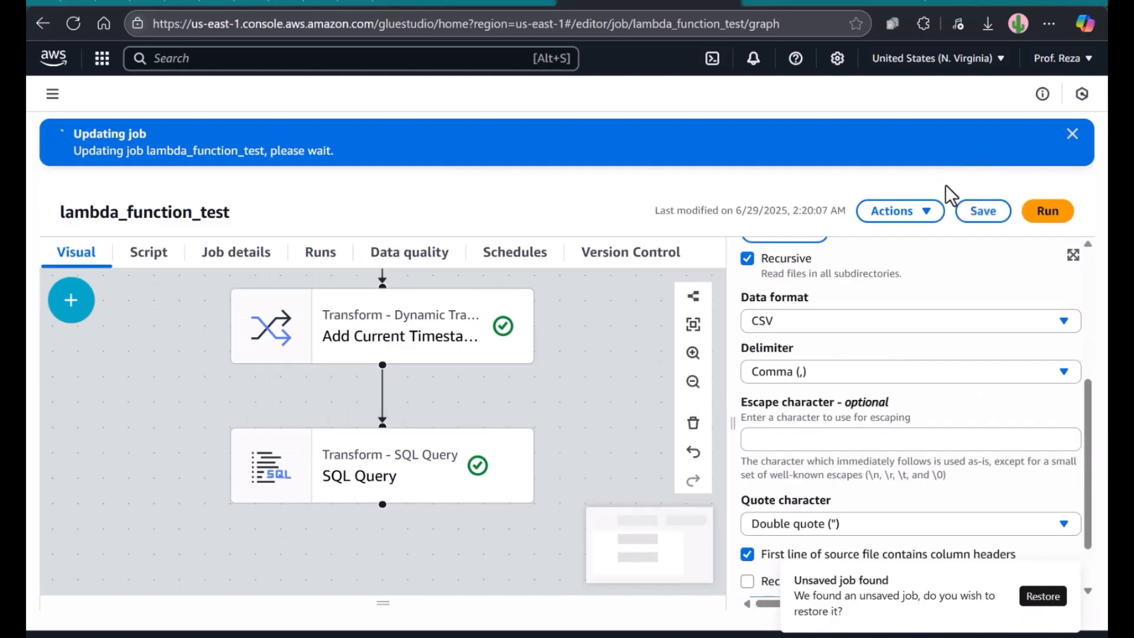
{"action": "left_click", "coordinate": [1042, 216]}
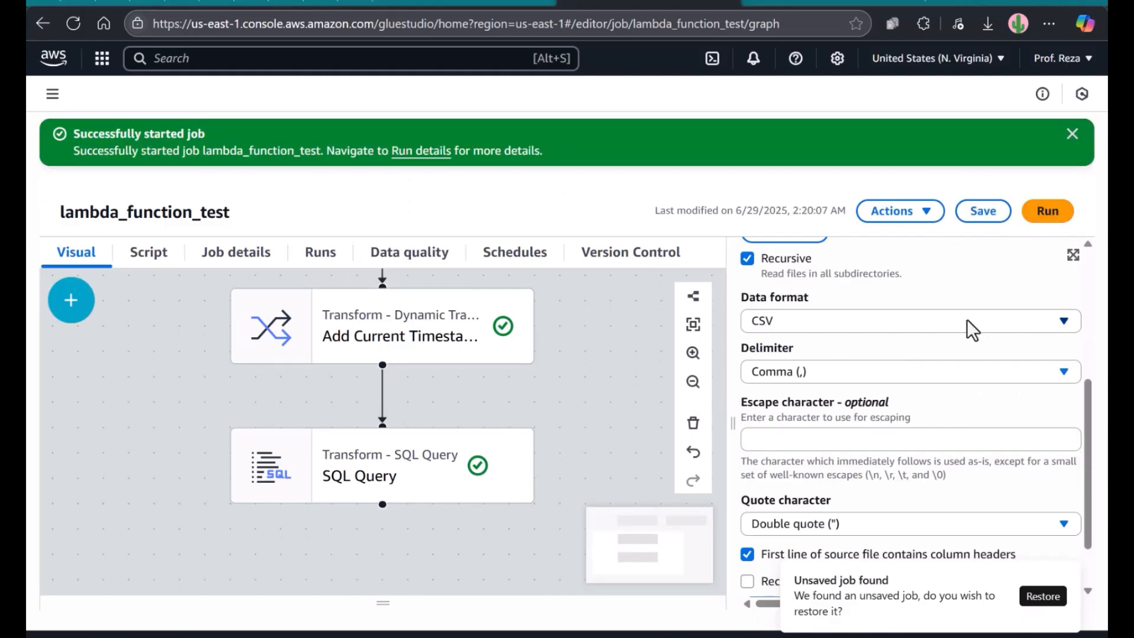